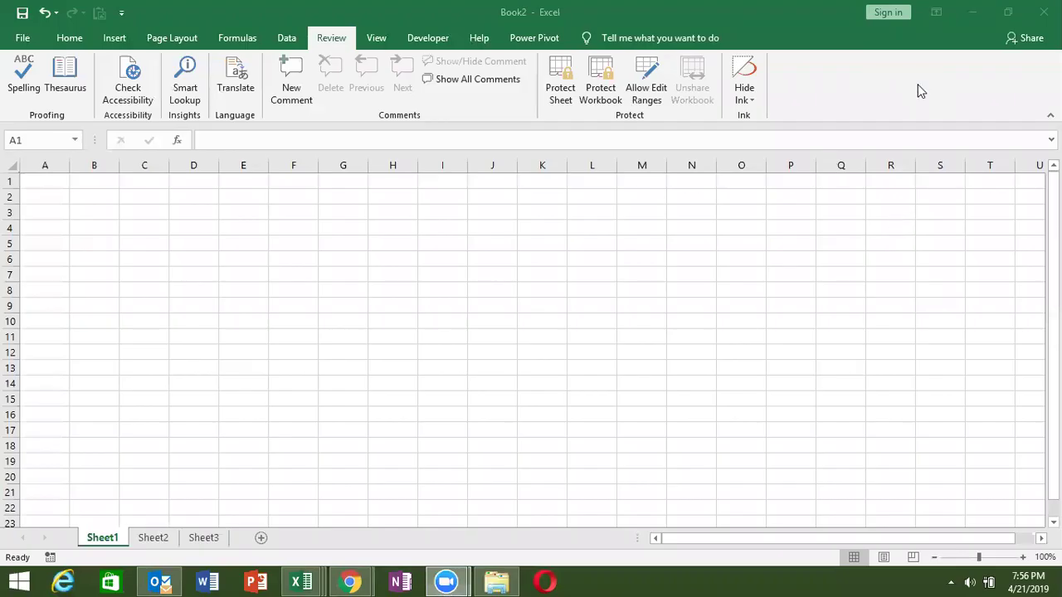
Bring the Excel window forward and select cell E2 on the blank Book2 sheet
click(489, 152)
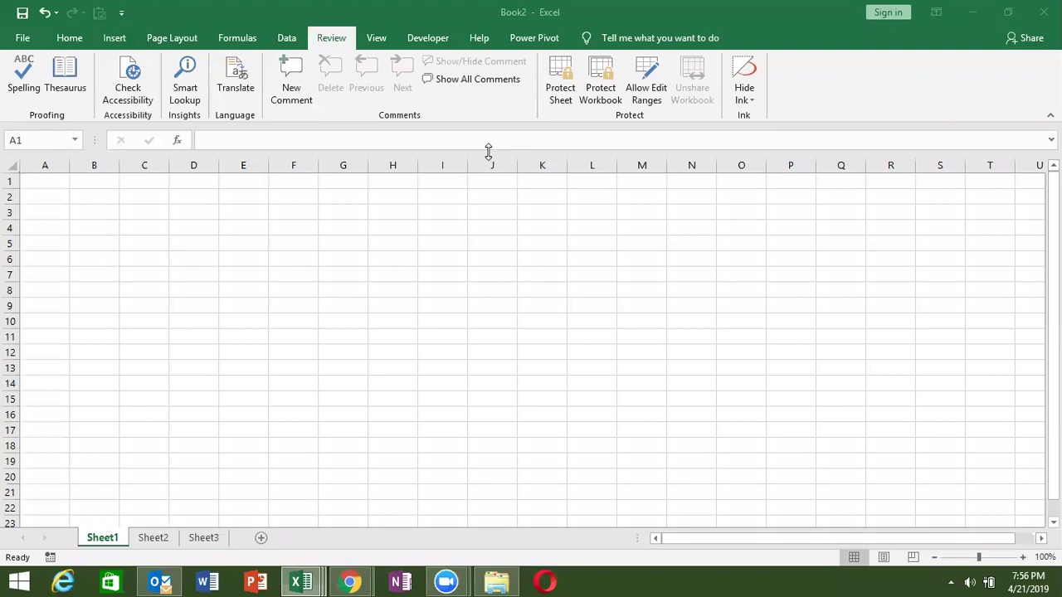
click(243, 197)
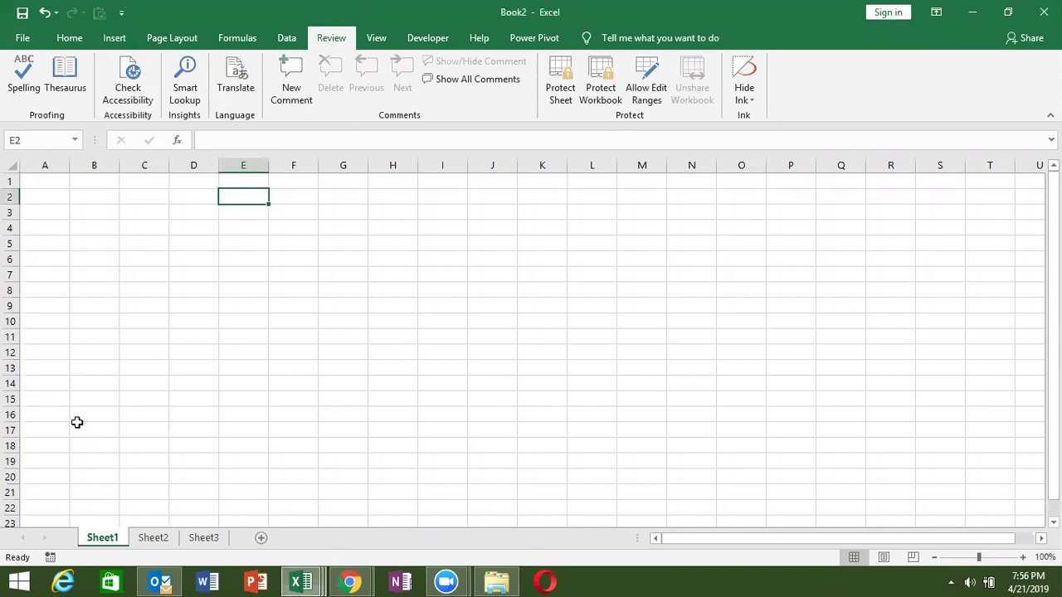
Rename the Sheet1 worksheet to JAN
double_click(97, 539)
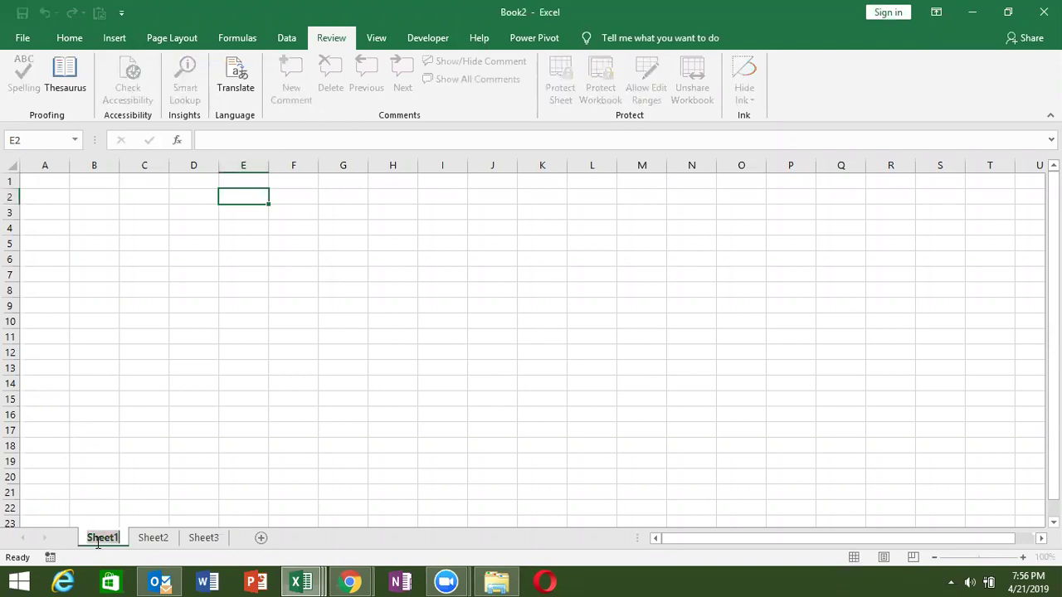
text(AJN)
key(BackSpace)
key(BackSpace)
Change the worksheet name to APR-19 and return to that sheet
key(BackSpace)
text(JAN)
key(Return)
key(BackSpace)
key(BackSpace)
key(BackSpace)
text(APr)
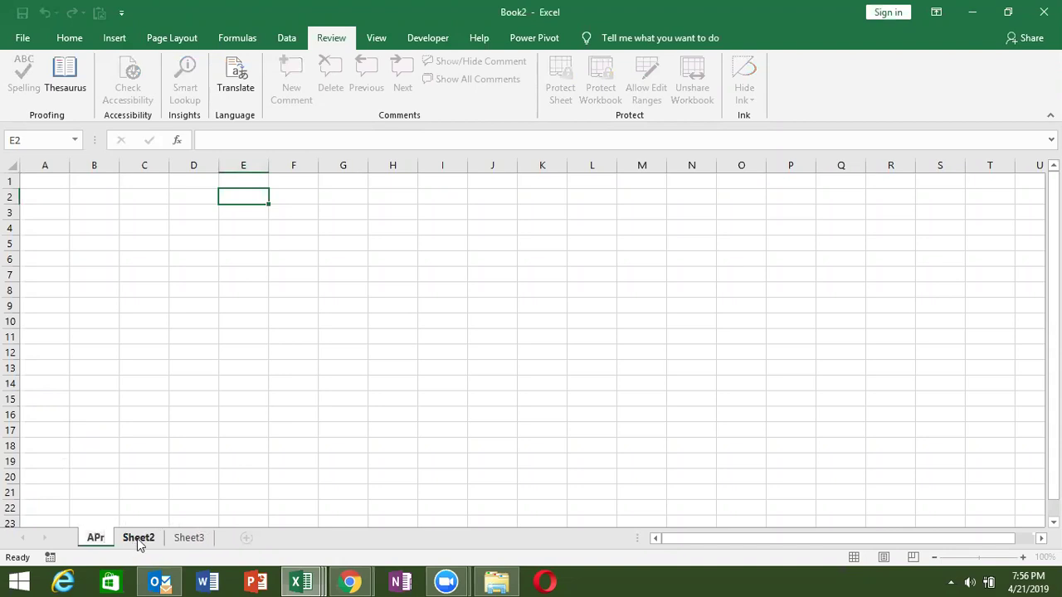
key(BackSpace)
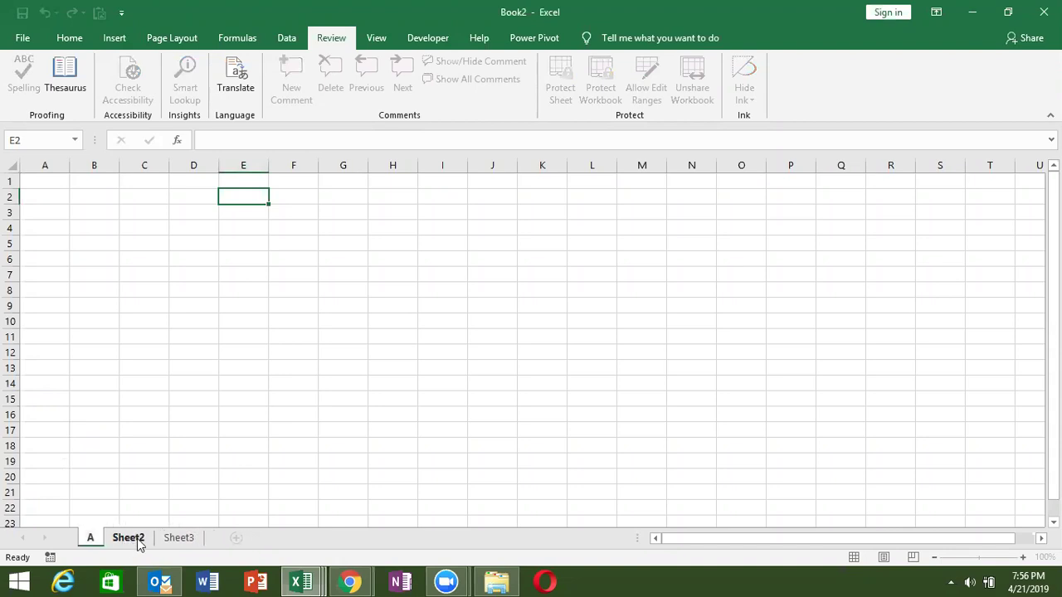
text(PR)
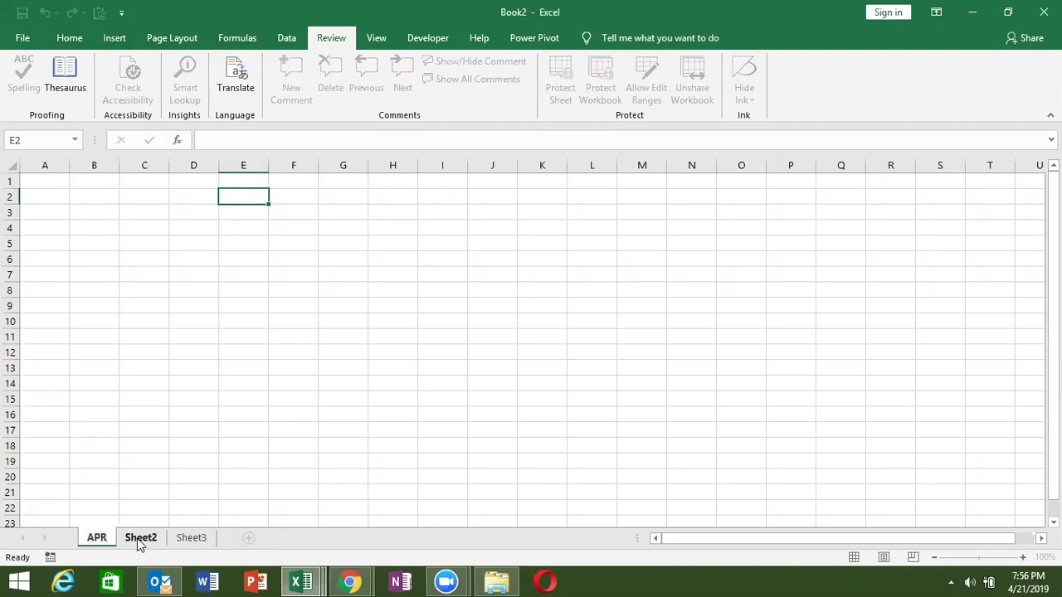
text(-)
key(BackSpace)
key(BackSpace)
key(BackSpace)
text(PR)
text(-19)
click(154, 539)
click(119, 539)
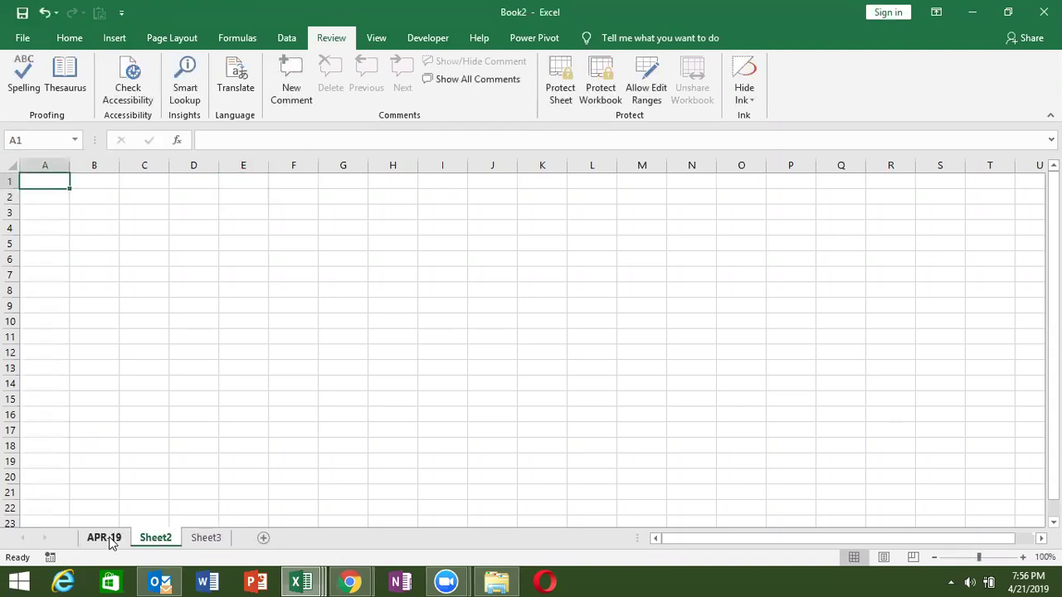
click(150, 539)
click(106, 540)
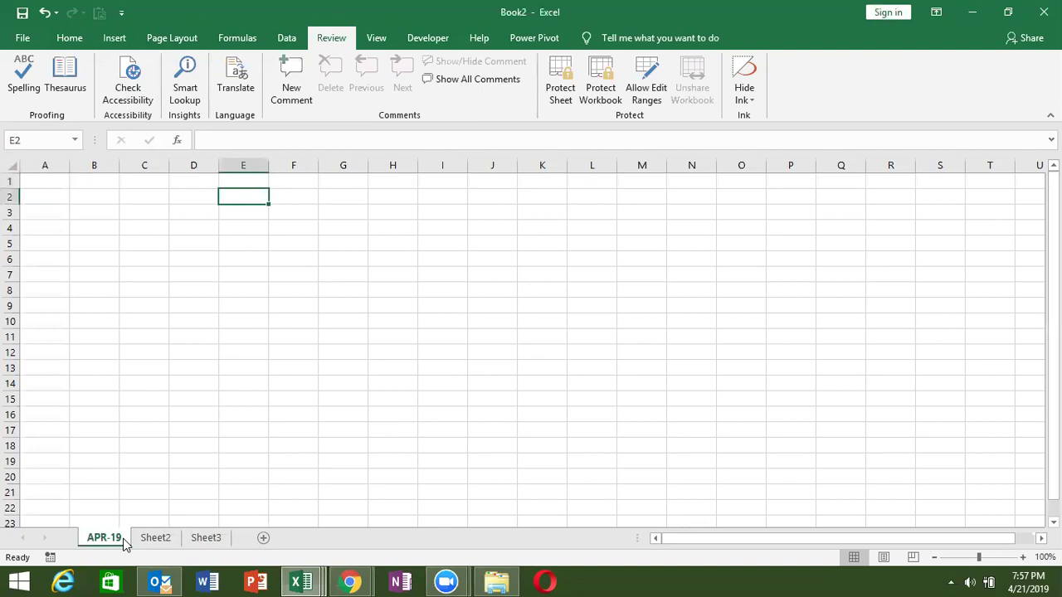
Open the Visual Basic editor and insert a new module into the Book2 project
click(427, 37)
click(10, 87)
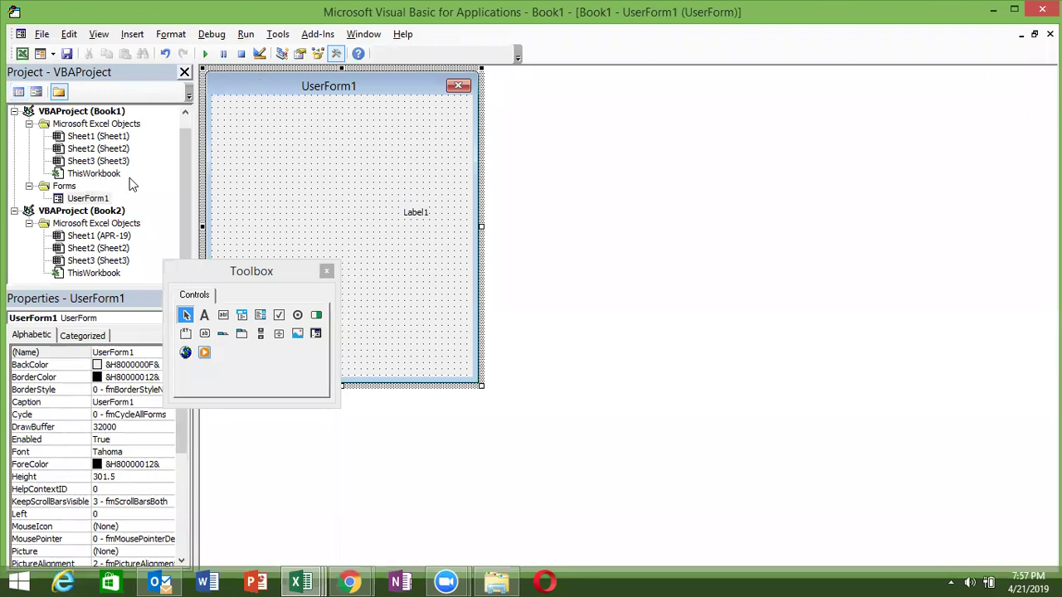
click(119, 214)
click(135, 35)
click(154, 90)
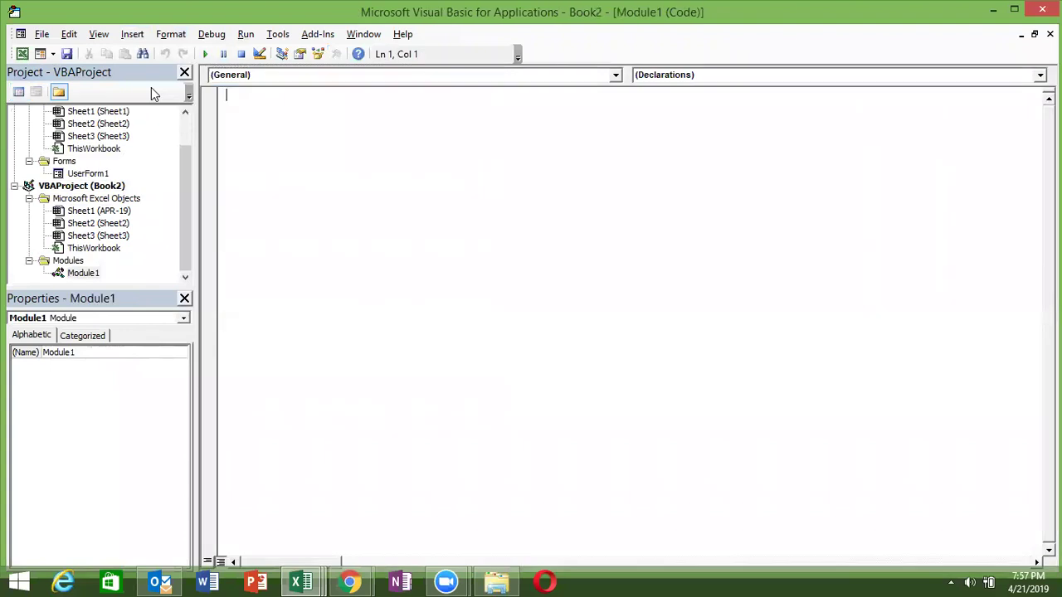
Declare an empty procedure Sub shad() in Module1
text(su)
key(BackSpace)
text(ub )
text(shee)
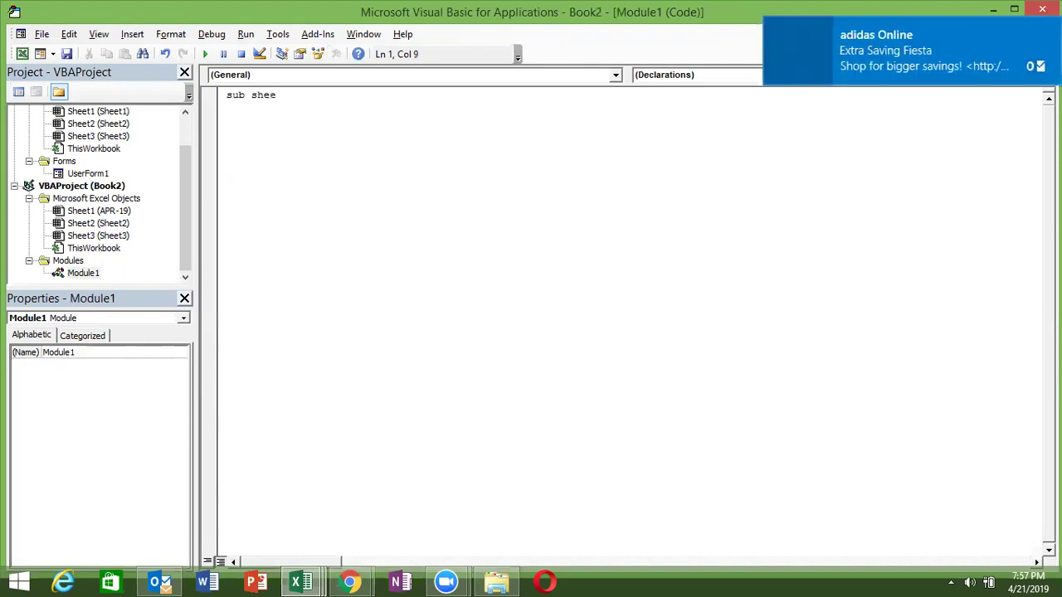
key(BackSpace)
key(BackSpace)
text(ad)
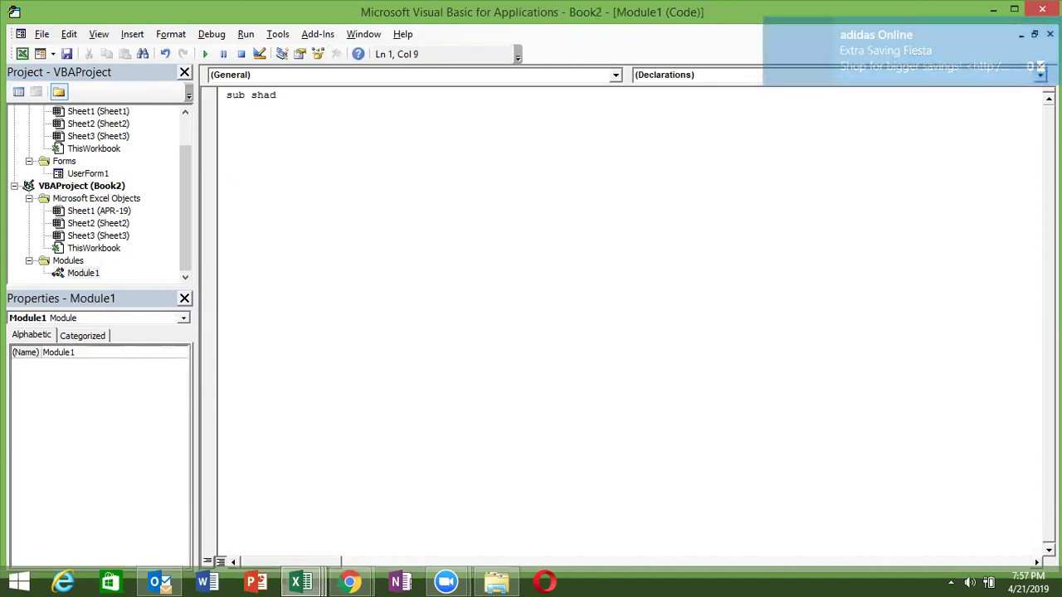
text(())
key(Return)
key(Return)
key(Return)
key(Return)
key(Return)
key(Return)
key(Up)
key(Up)
key(Up)
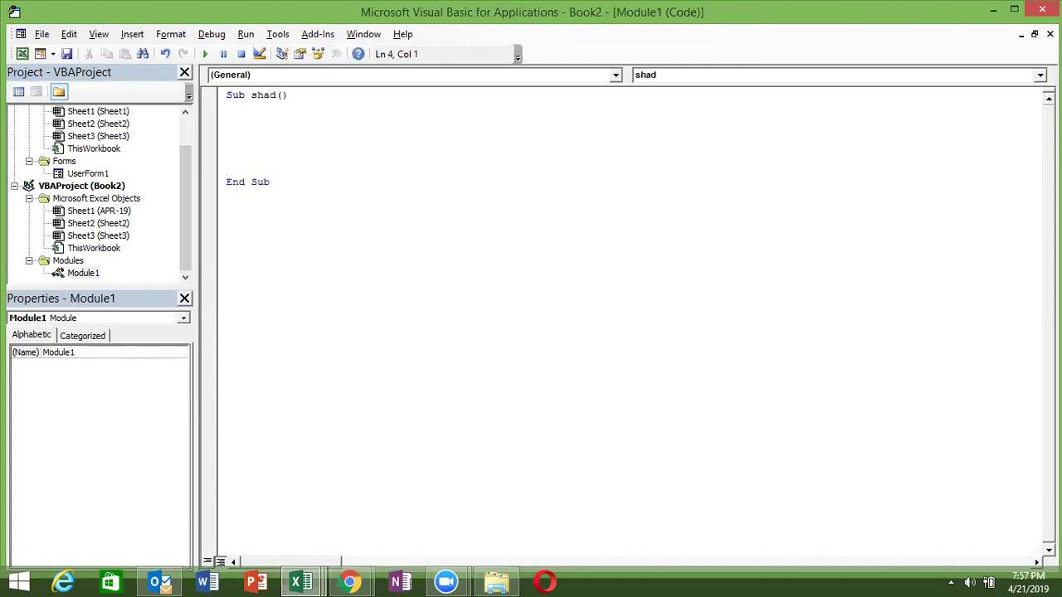
Write a For i = 1 To 12 … Next loop in shad with blank lines in its body
text(for i = 1 to )
text(12)
key(Return)
key(Return)
key(Return)
text(next)
key(Return)
text(1)
key(BackSpace)
key(Up)
key(Up)
key(Up)
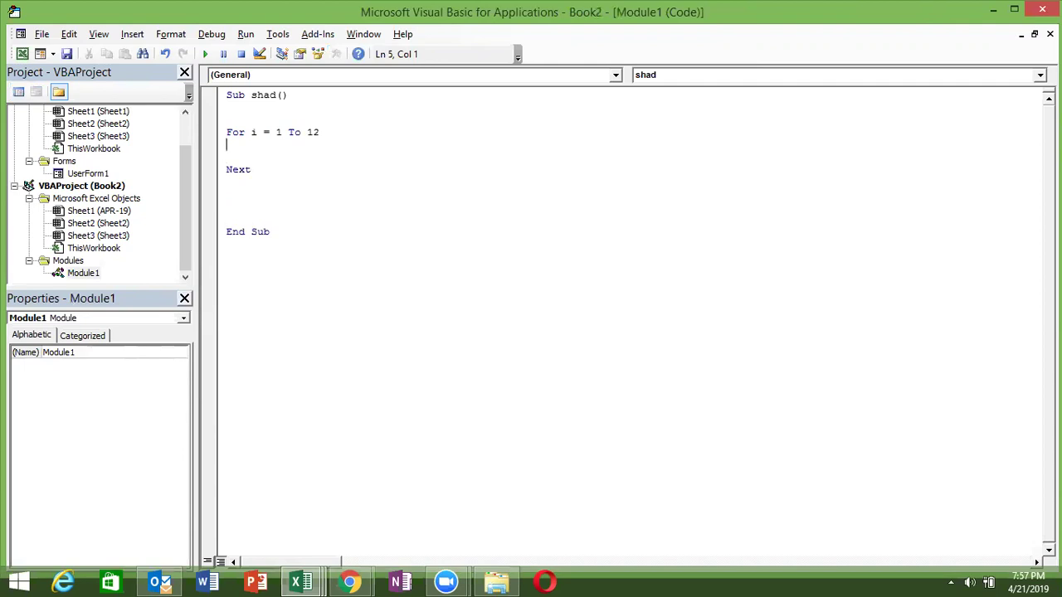
key(Return)
key(Return)
key(Return)
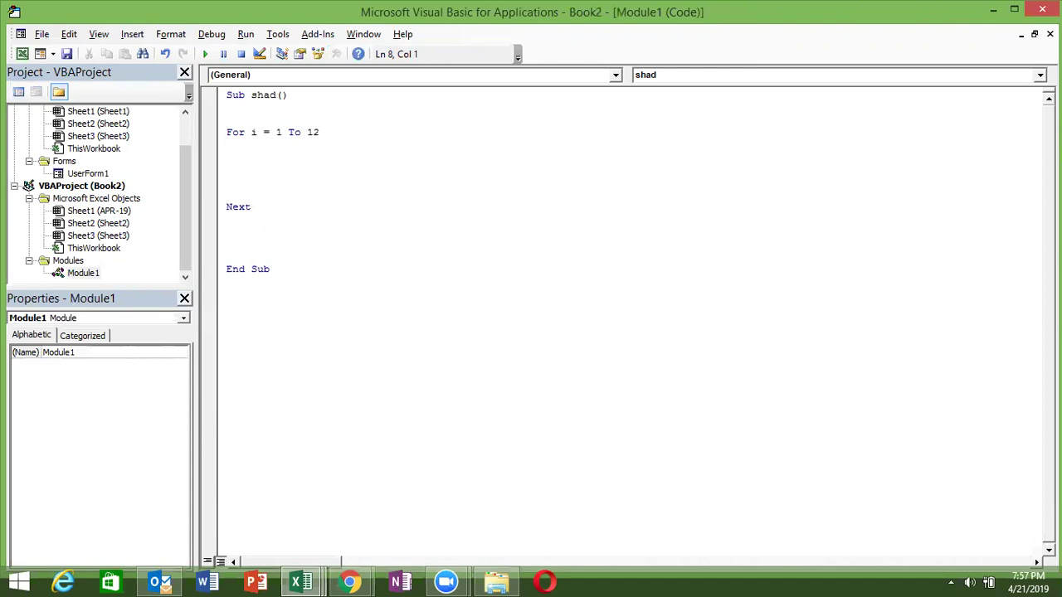
key(Up)
key(Up)
click(227, 157)
key(Up)
key(Up)
key(Up)
key(Up)
Declare Dim s As String above the loop
key(Return)
text(dim s as )
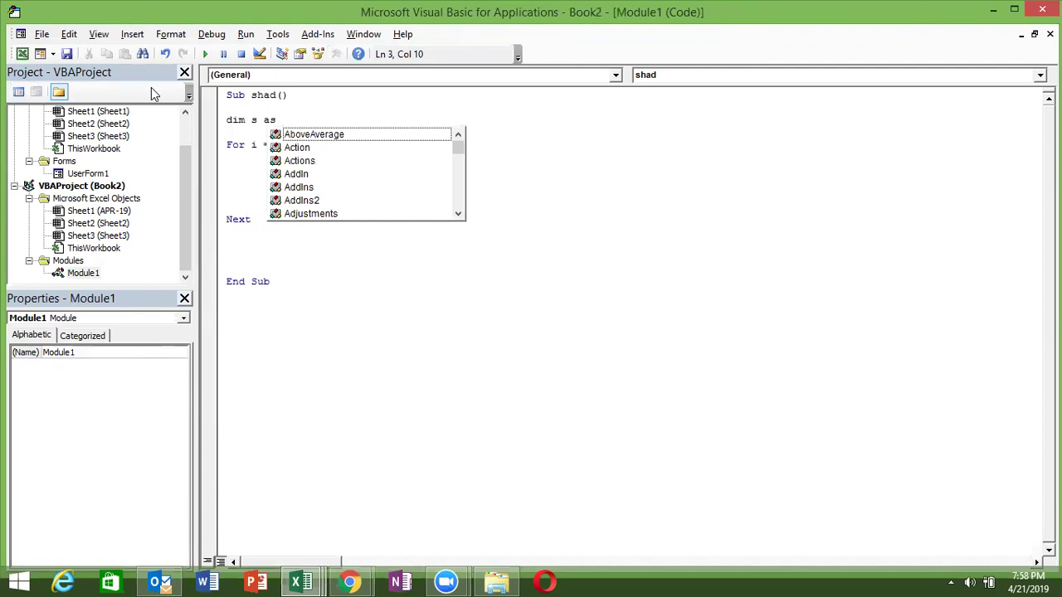
text(str)
key(Tab)
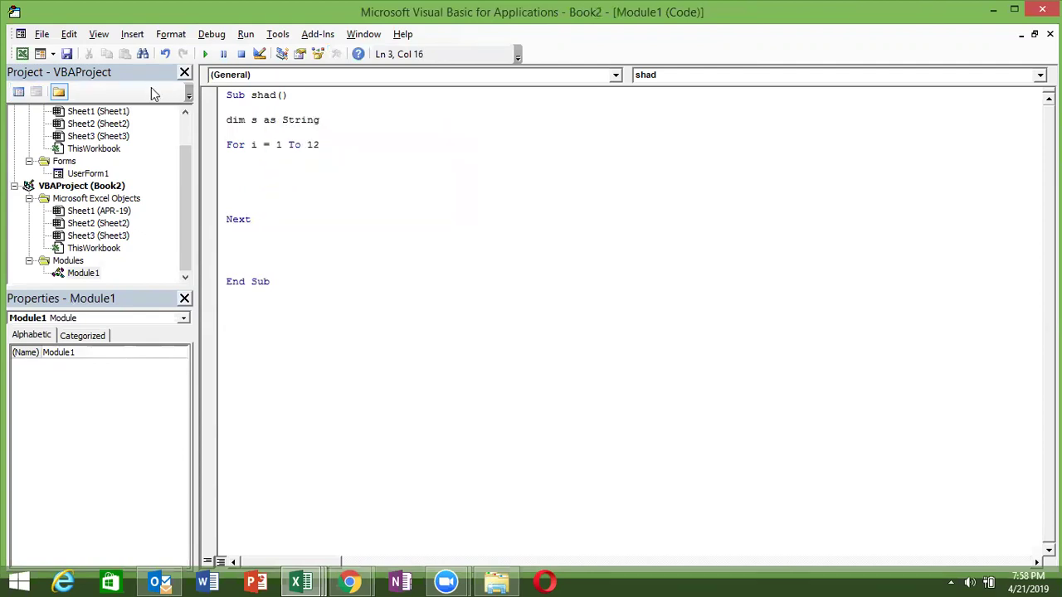
Inside the loop, assign s = MonthName(i, True)
click(258, 156)
key(Return)
text(if)
key(BackSpace)
key(BackSpace)
key(BackSpace)
text(s=)
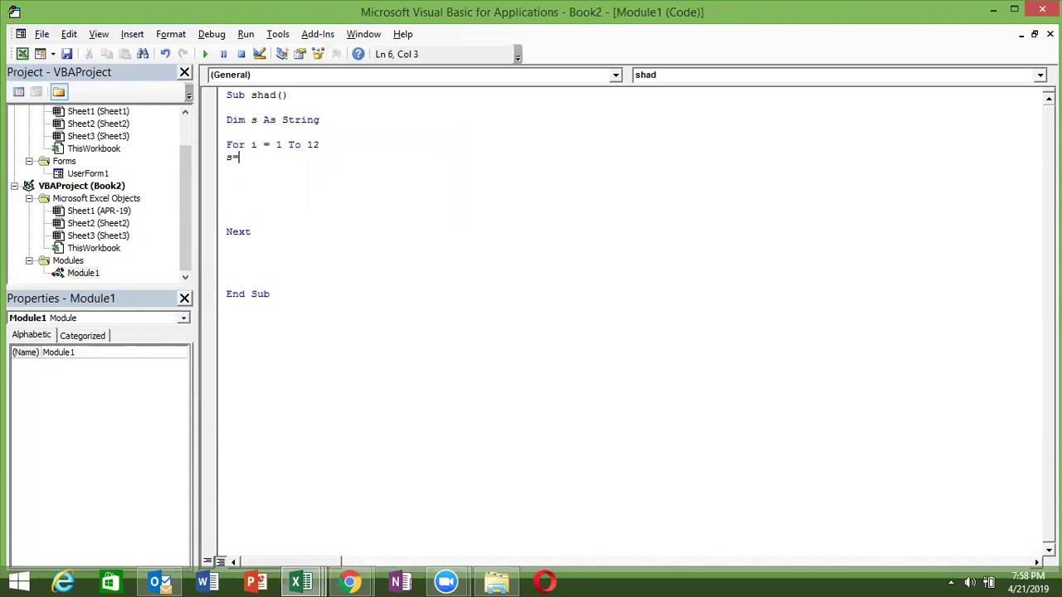
text(monthna)
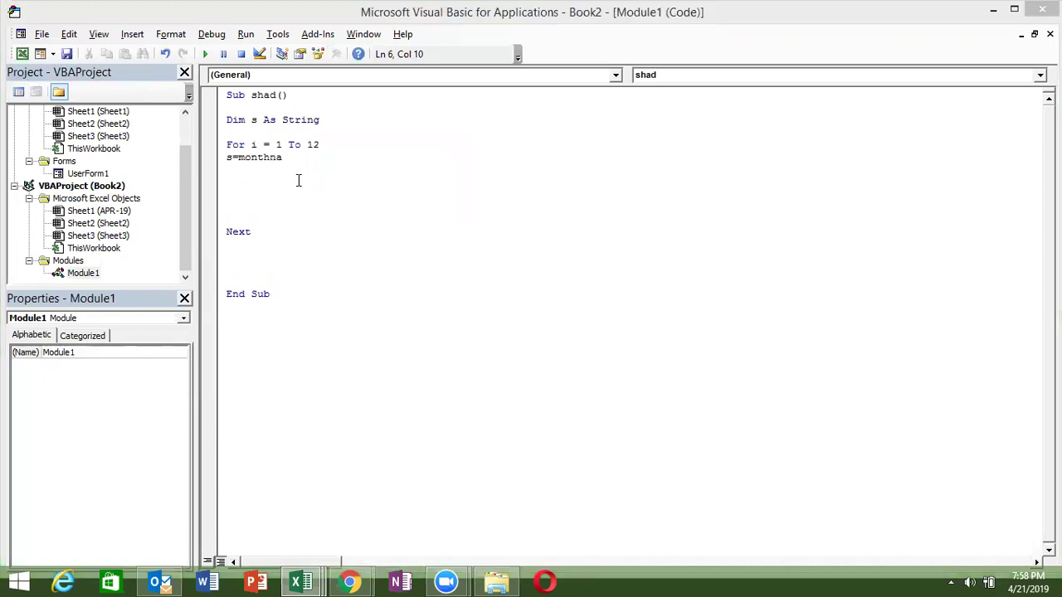
text(me)
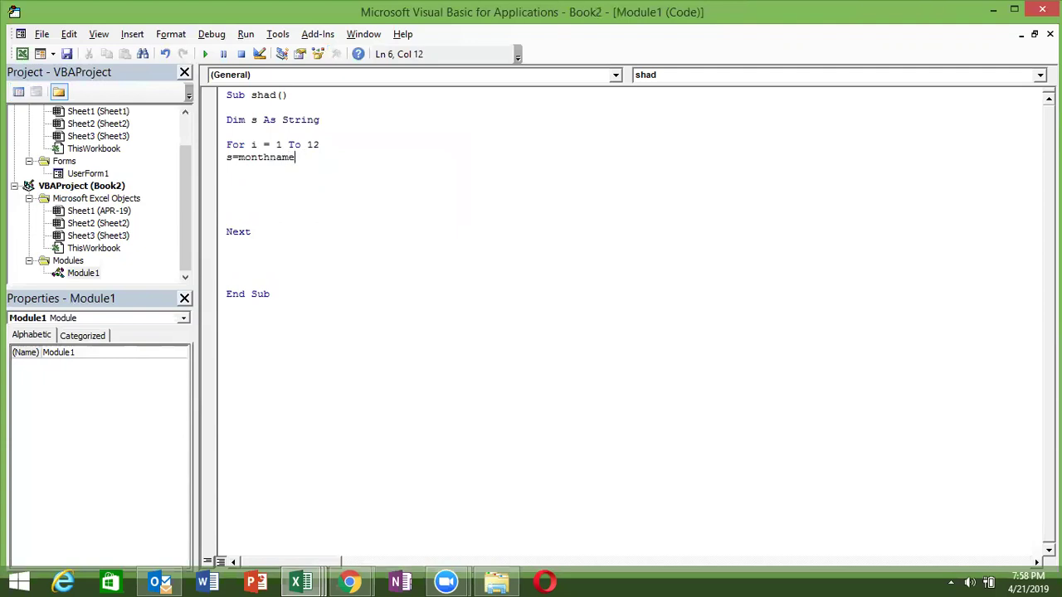
text((i)
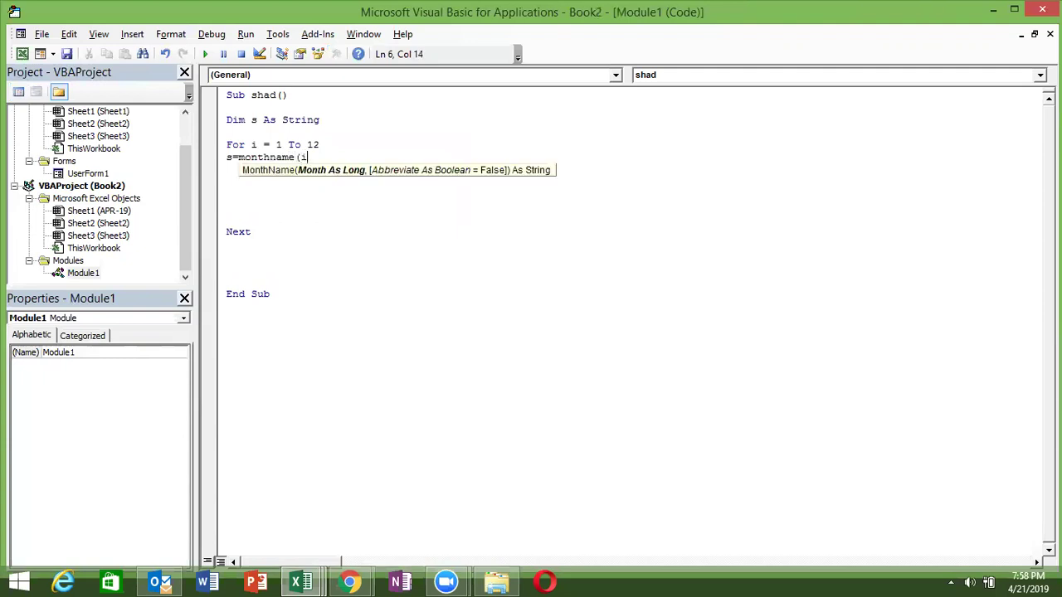
text(,)
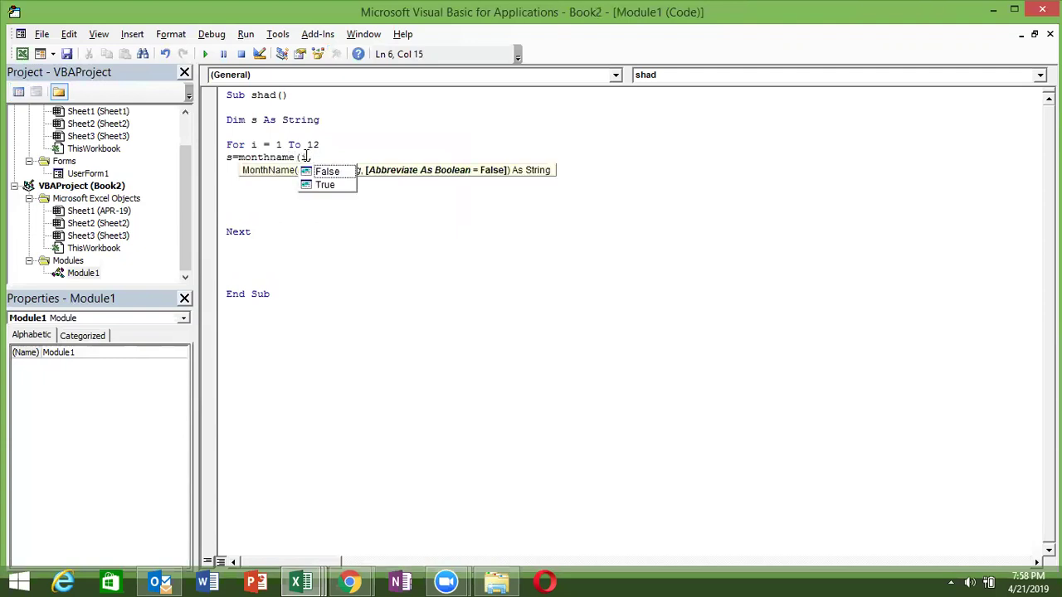
text(t)
key(Tab)
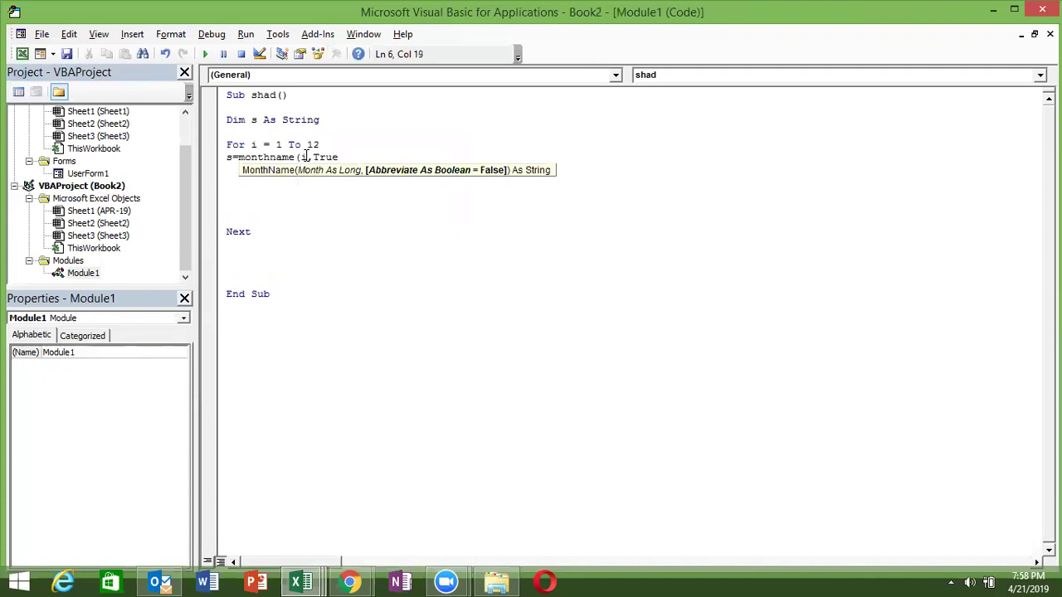
text())
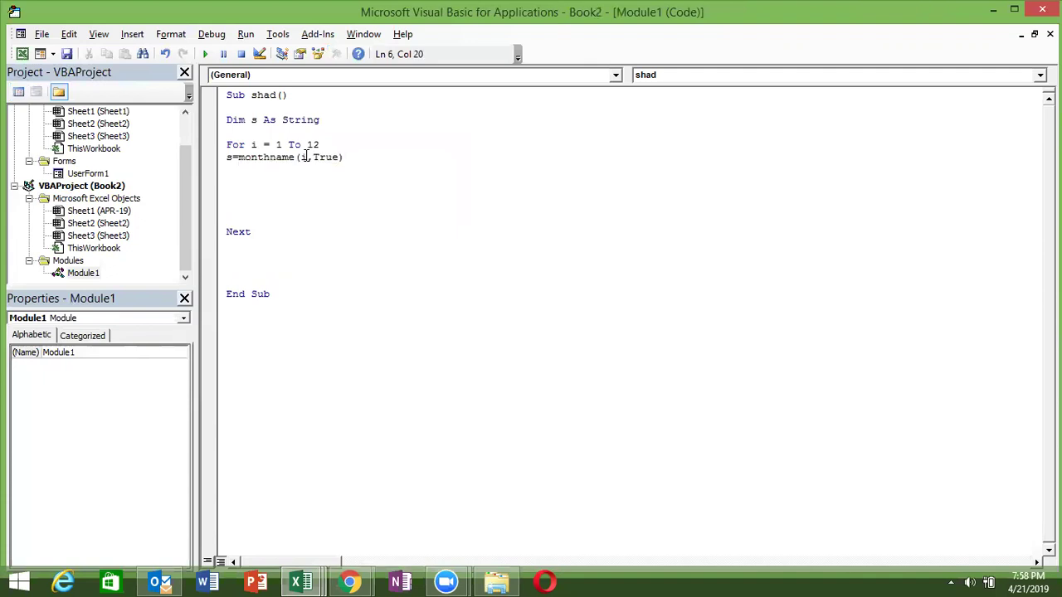
key(BackSpace)
key(BackSpace)
key(BackSpace)
text(ue)
text())
key(Return)
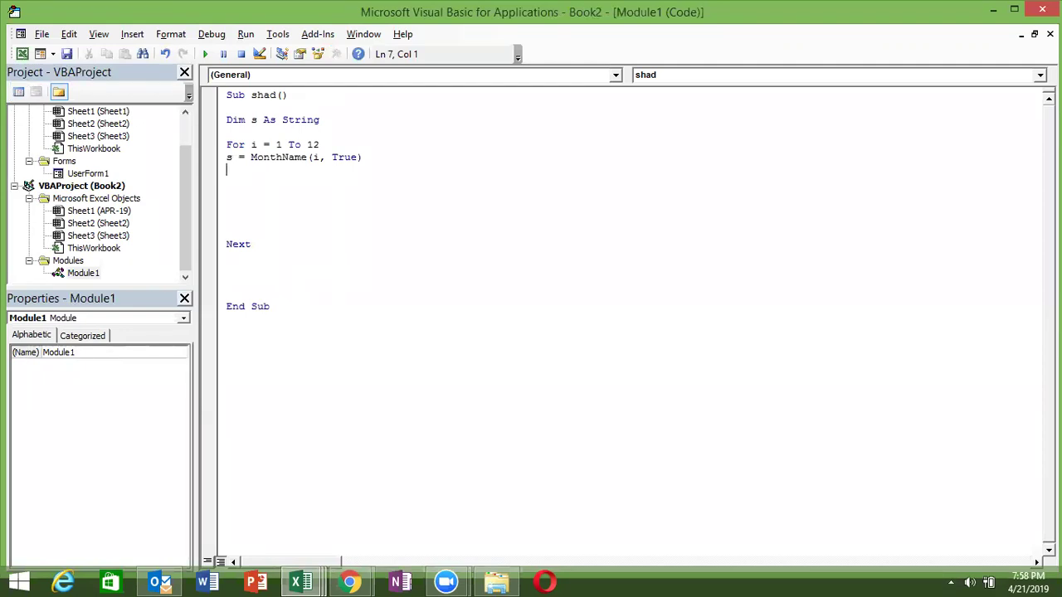
Start an s = s & "-19" line below, then remove the suffix
key(Return)
key(Up)
key(Up)
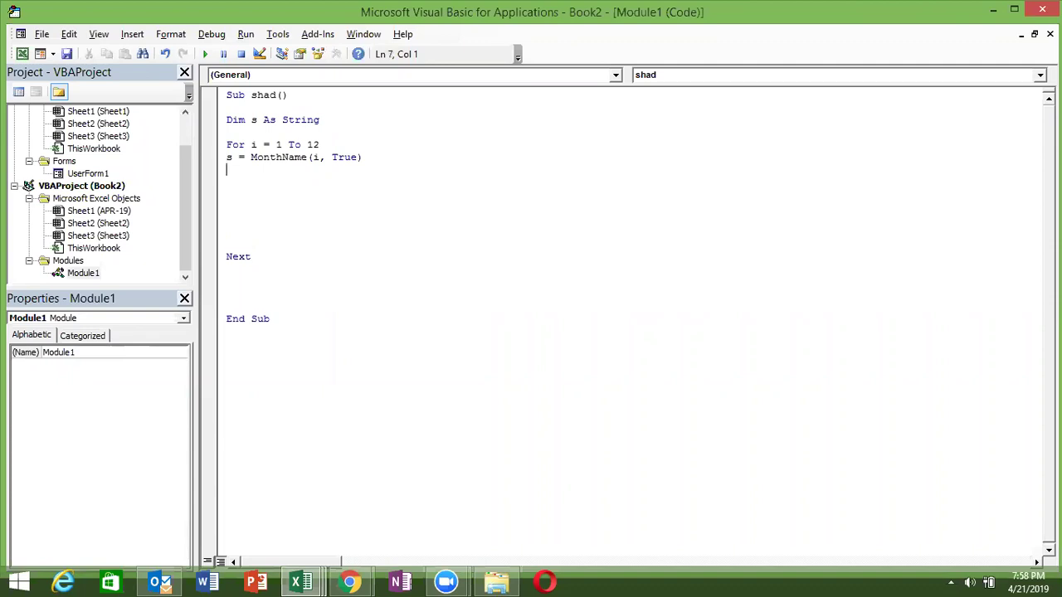
key(shift+Right)
key(Down)
key(Down)
key(Up)
text(s=s&"-19)
text(")
key(BackSpace)
key(BackSpace)
key(BackSpace)
key(BackSpace)
key(BackSpace)
key(BackSpace)
key(BackSpace)
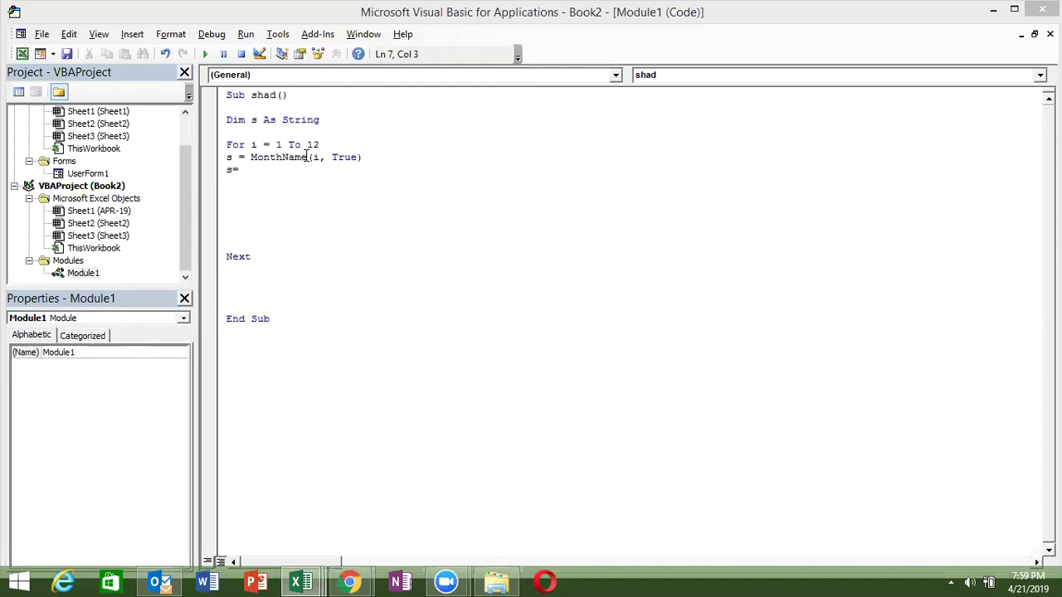
Dismiss the compile error and delete the incomplete s= line
click(297, 162)
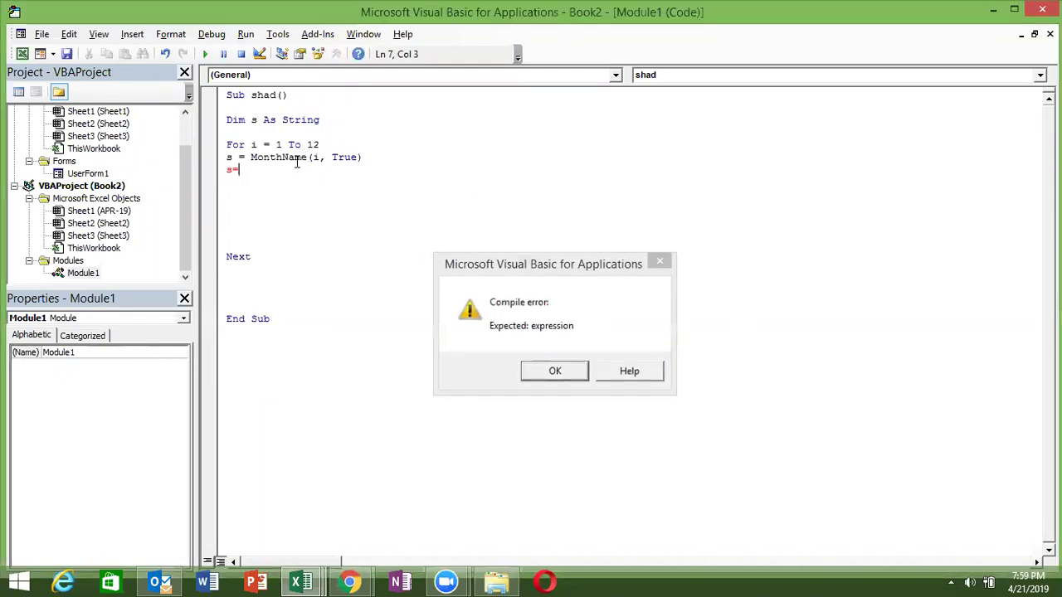
key(Return)
key(BackSpace)
key(BackSpace)
key(BackSpace)
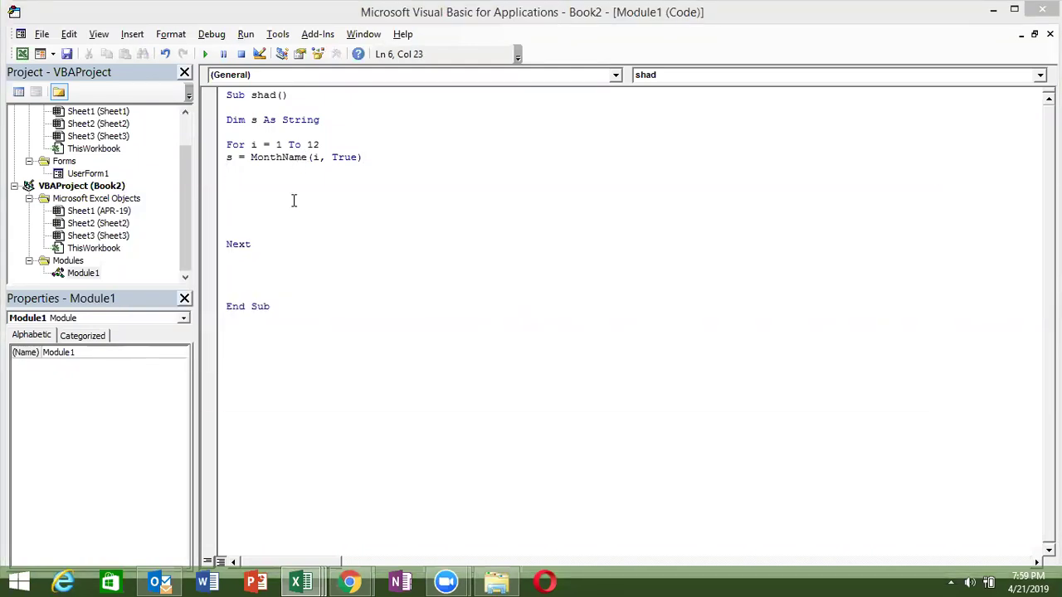
Rename the APR-19 worksheet to APR in Excel and return to the code
key(alt+F11)
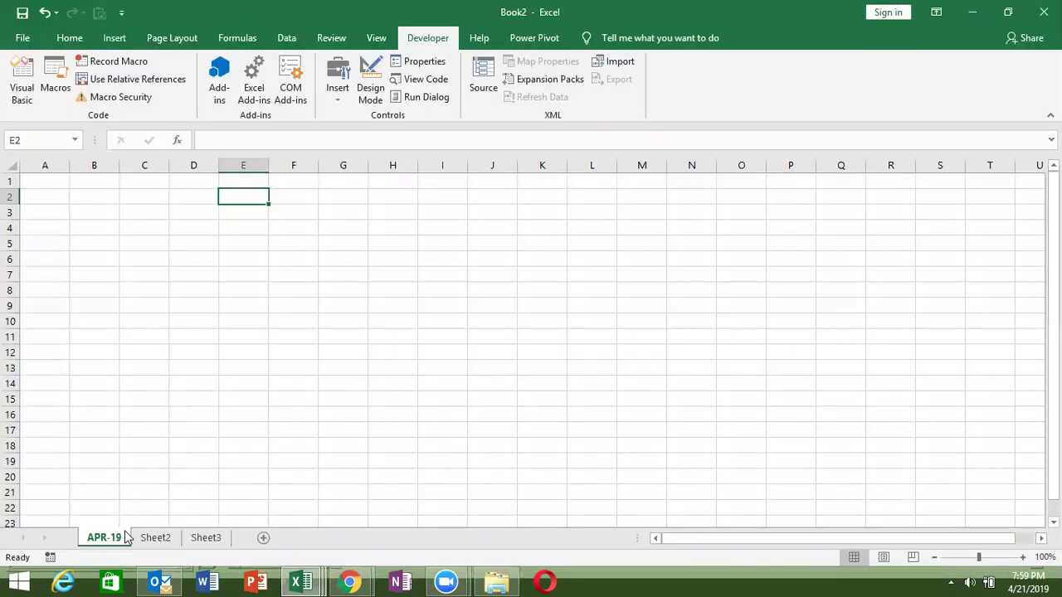
double_click(103, 537)
key(Return)
double_click(121, 536)
key(BackSpace)
key(BackSpace)
key(BackSpace)
key(Return)
click(116, 511)
key(alt+Tab)
click(250, 185)
Below the MonthName line, add an inner loop For j = 1 To Sheets.Count
text(i)
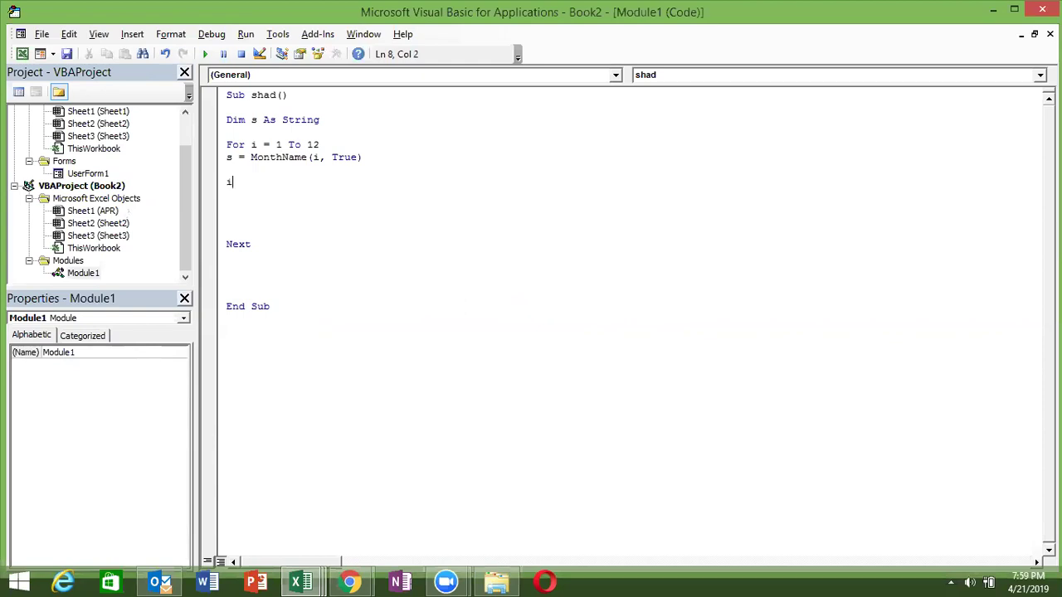
text(f)
key(BackSpace)
key(BackSpace)
key(BackSpace)
key(Return)
key(Up)
text(for )
text(j = )
text(1 to sheets)
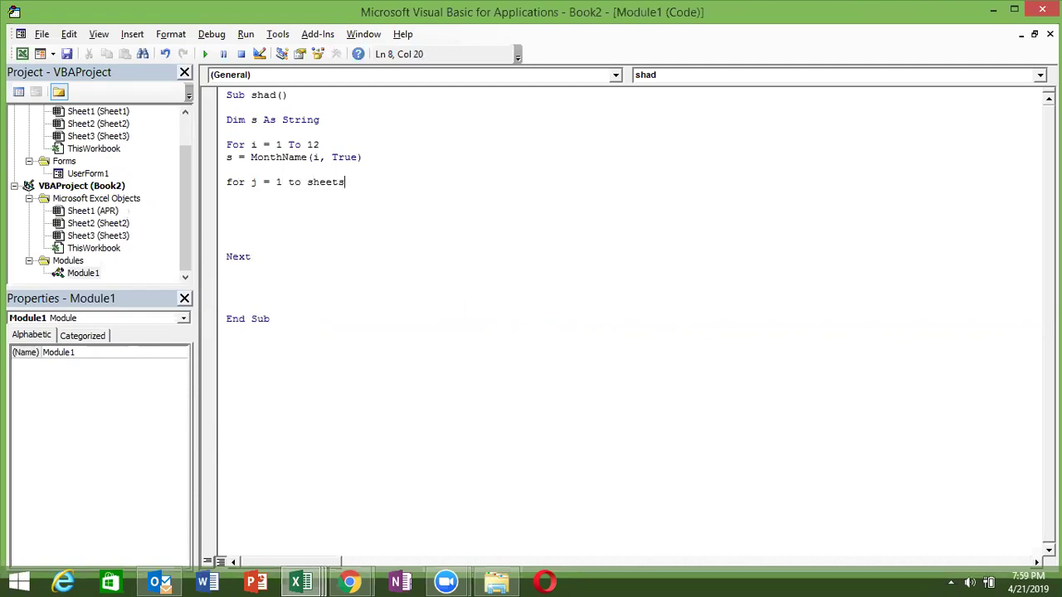
text(.cou)
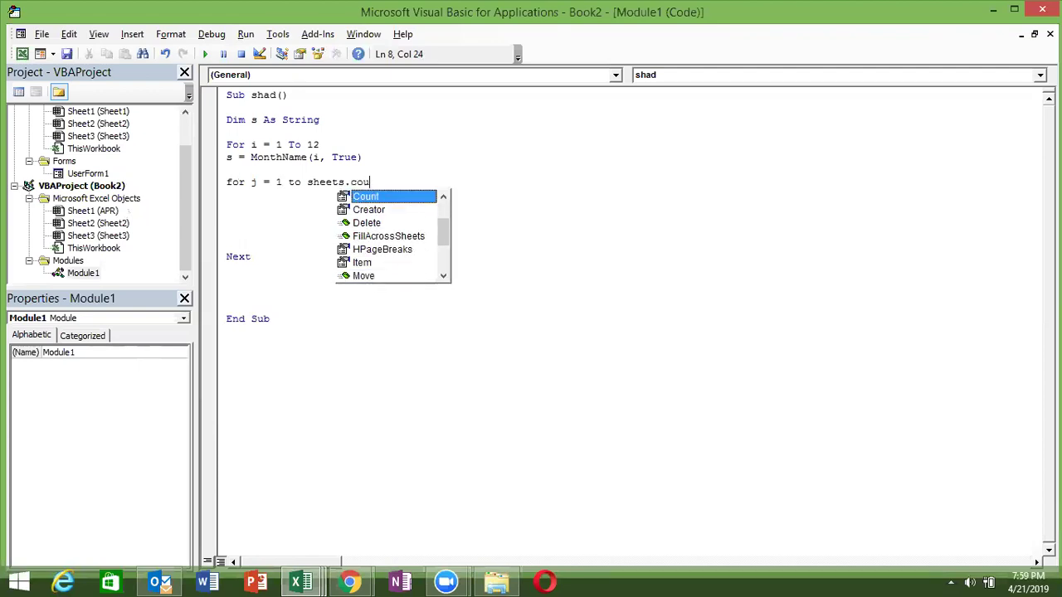
key(Tab)
key(Return)
key(Return)
Inside the inner loop, add If s = Sheets(j).Name Then
key(Tab)
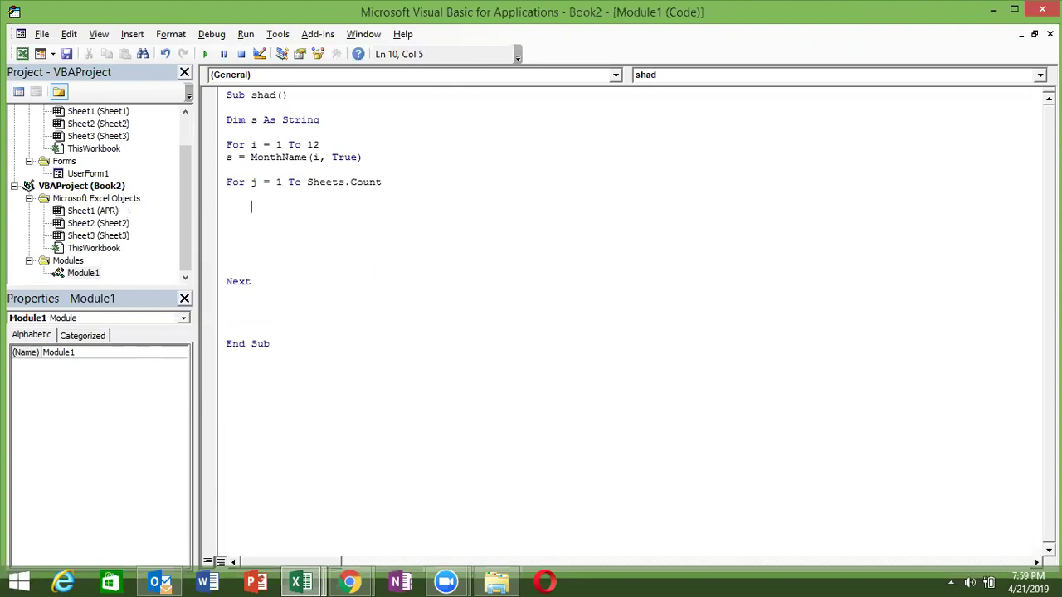
text(if s)
text(=sheets(i)
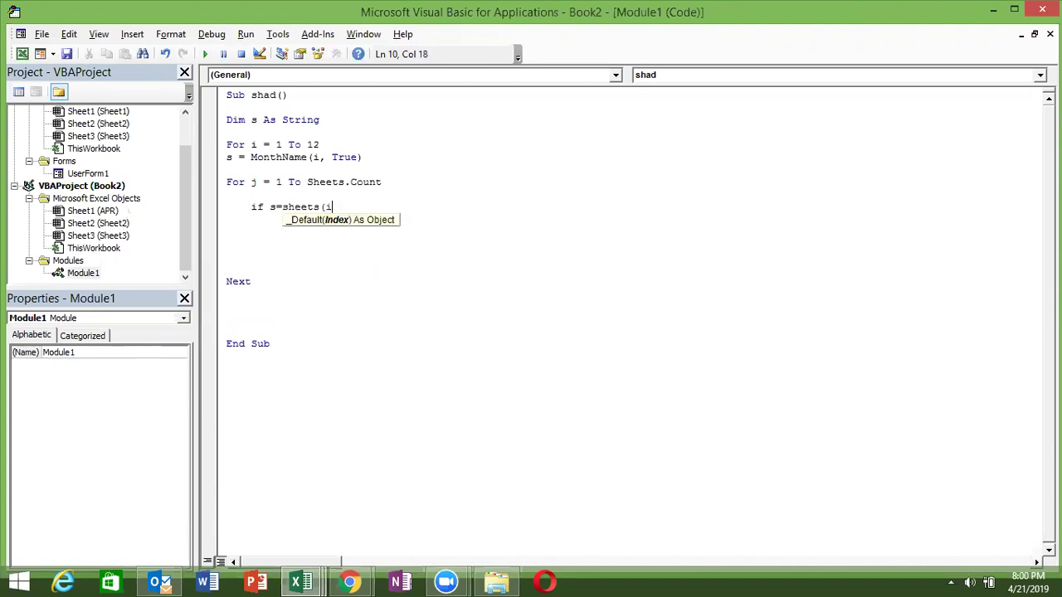
key(BackSpace)
text(j)
text().name)
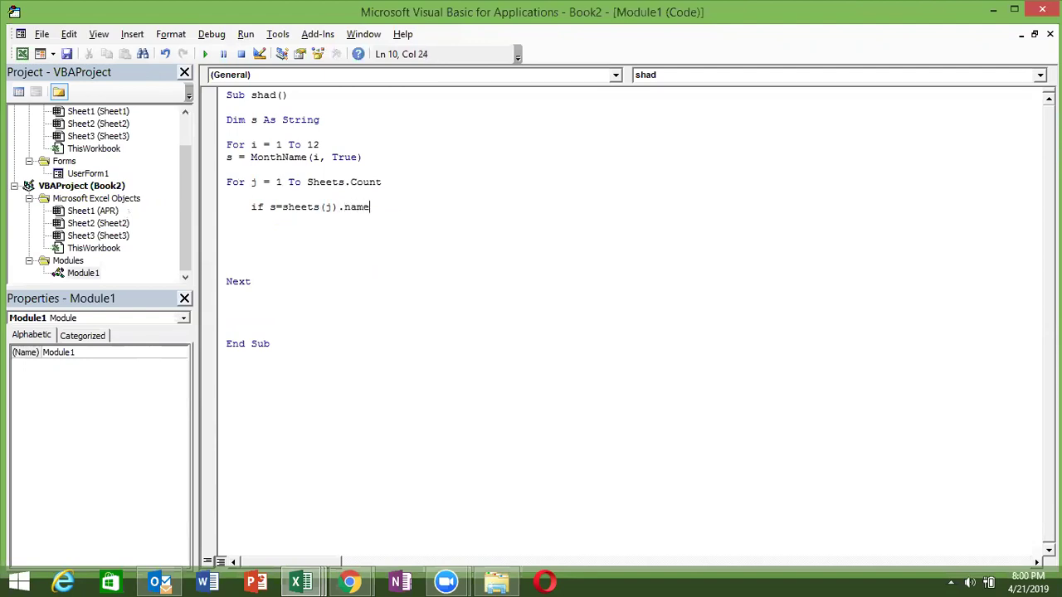
text( th)
text(en)
key(Return)
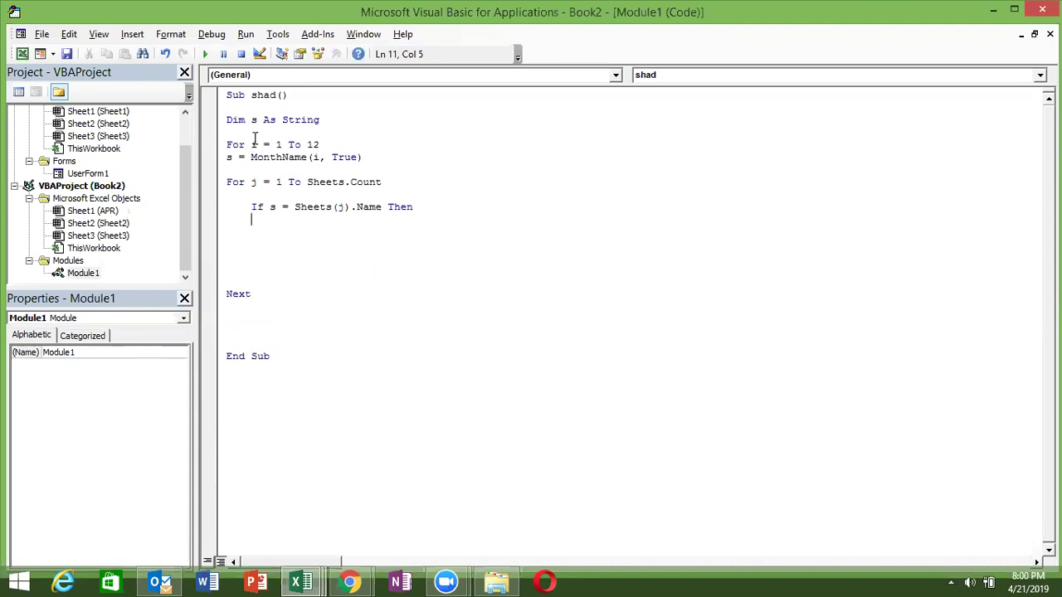
click(241, 132)
Declare Dim c As String below the s declaration
text(dim c as st)
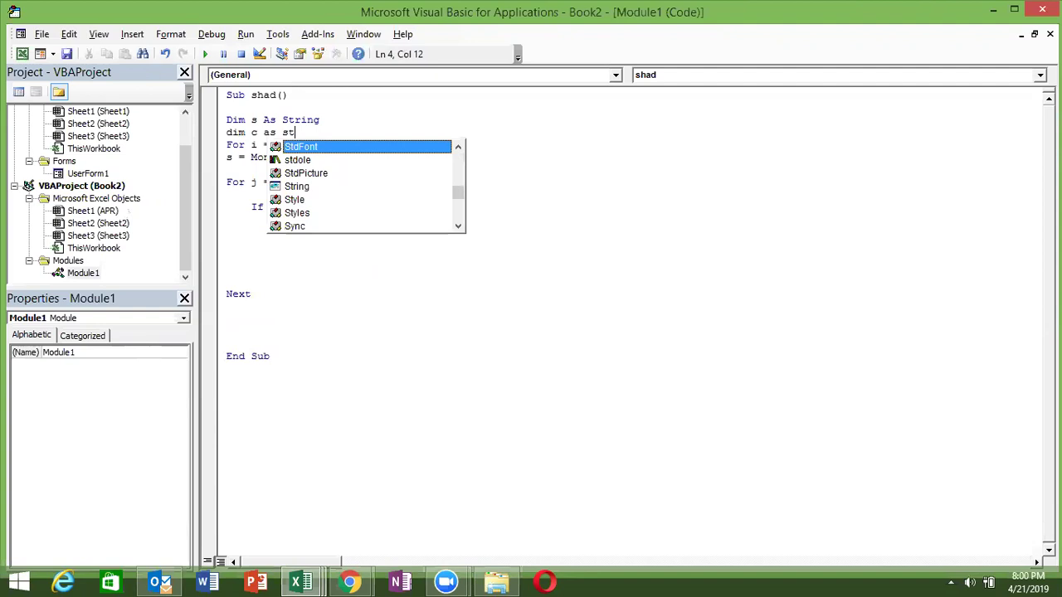
text(r)
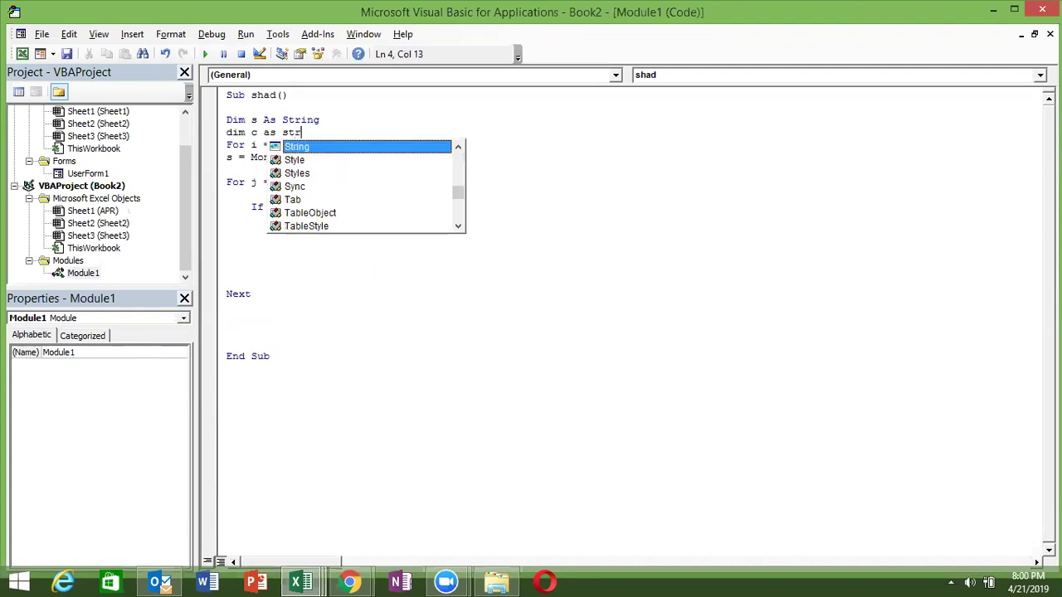
key(Tab)
key(Return)
Inside the If block add c = c + 1, then close with End If and Next j
click(322, 230)
key(Tab)
text(c=)
key(BackSpace)
text(= c + 1)
key(Return)
text(end if)
key(Return)
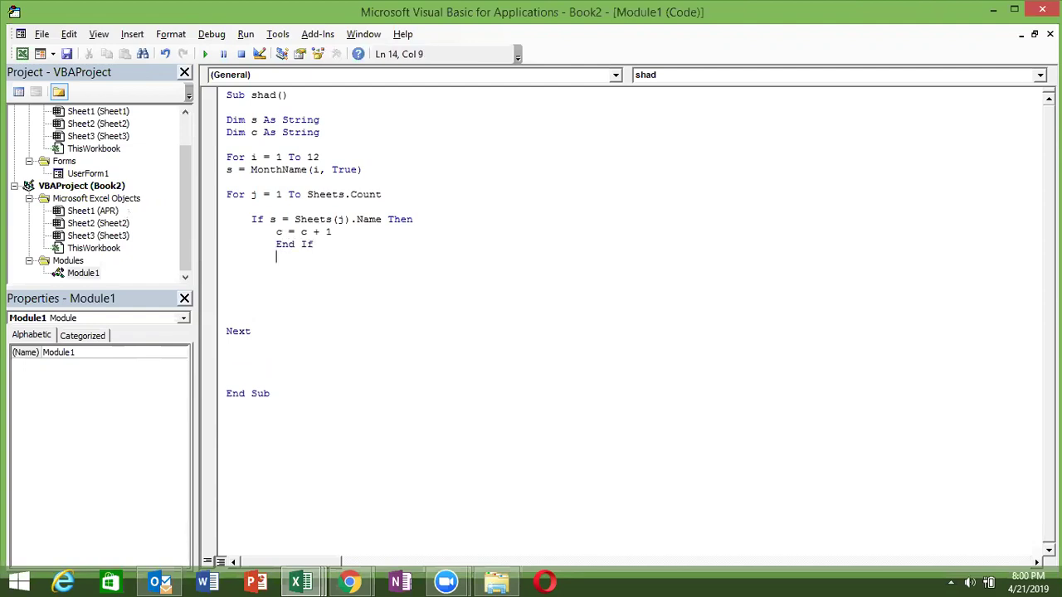
key(BackSpace)
text(next)
text(j)
key(Return)
key(Return)
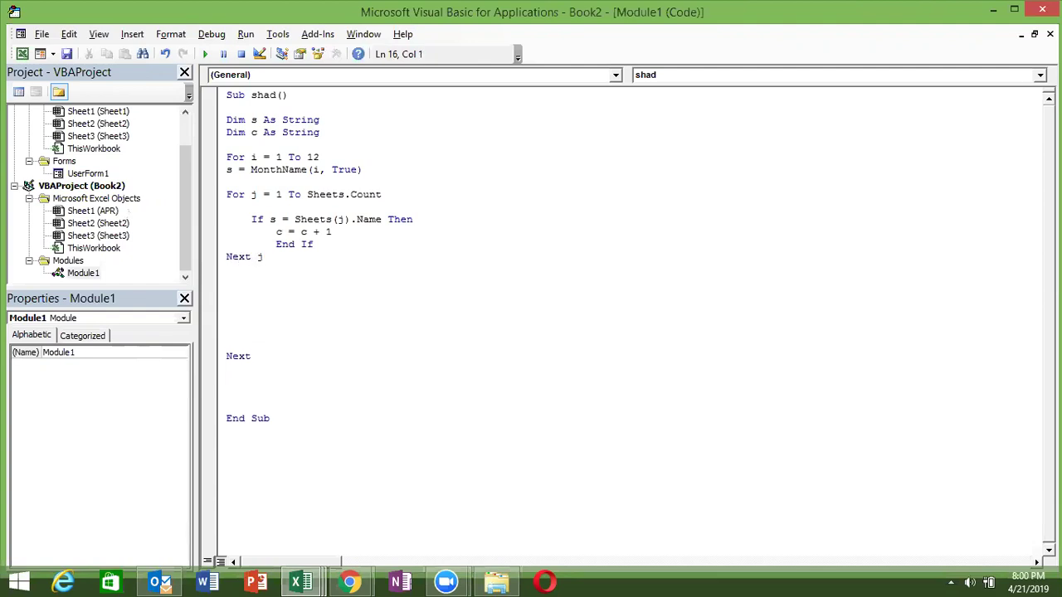
Below Next j, add the condition If c = 0 Then
key(Up)
key(Up)
key(Up)
key(Right)
key(Right)
key(Right)
key(Right)
key(shift+Down)
key(Down)
key(Up)
key(Up)
key(Right)
key(Right)
key(Right)
key(Down)
key(shift+Down)
key(shift+Left)
key(shift+Left)
key(shift+Left)
key(shift+Left)
key(shift+Left)
key(shift+Left)
key(shift+Left)
key(Down)
key(Down)
key(Down)
text(if )
text(c)
text(>)
key(BackSpace)
text(>=)
text(1 then)
key(BackSpace)
key(BackSpace)
key(BackSpace)
key(BackSpace)
key(BackSpace)
key(BackSpace)
key(BackSpace)
text(=0 then)
key(Return)
Inside that condition, create the missing sheet with Sheets.Add.Name = s
text(sheets.a)
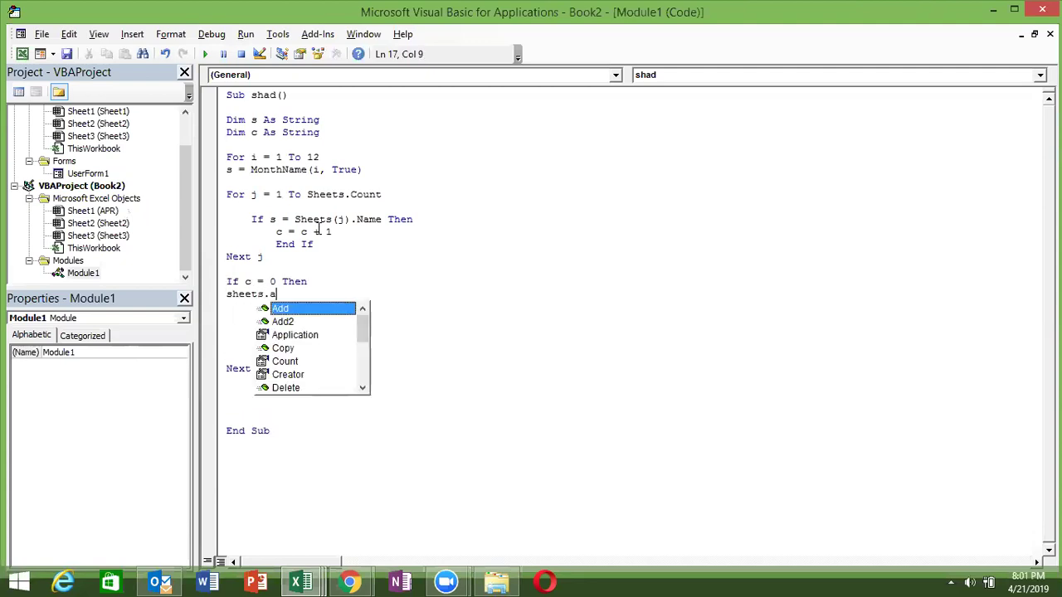
key(Tab)
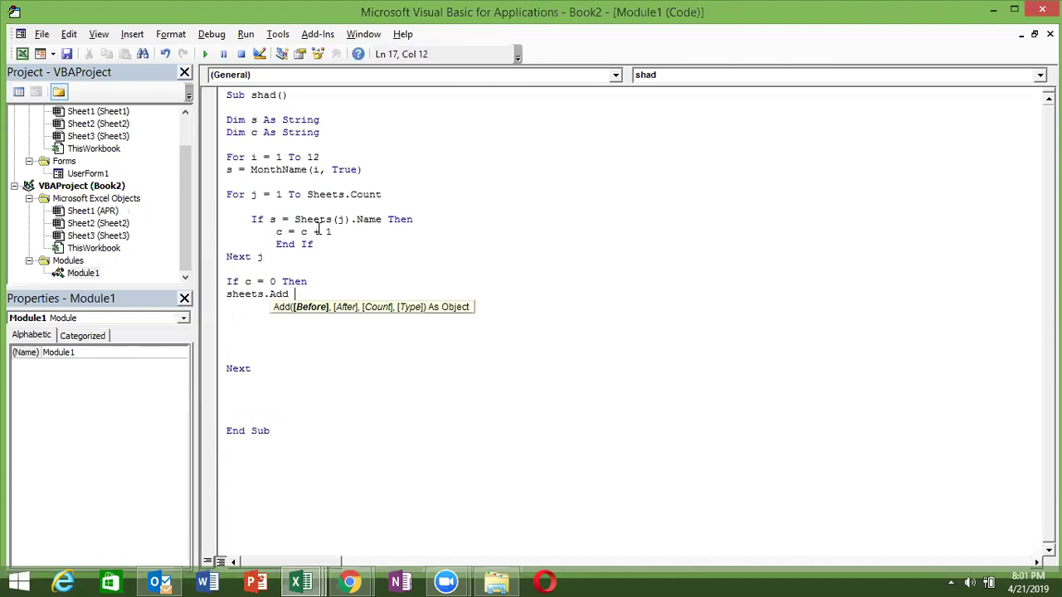
text(,sheets)
key(Up)
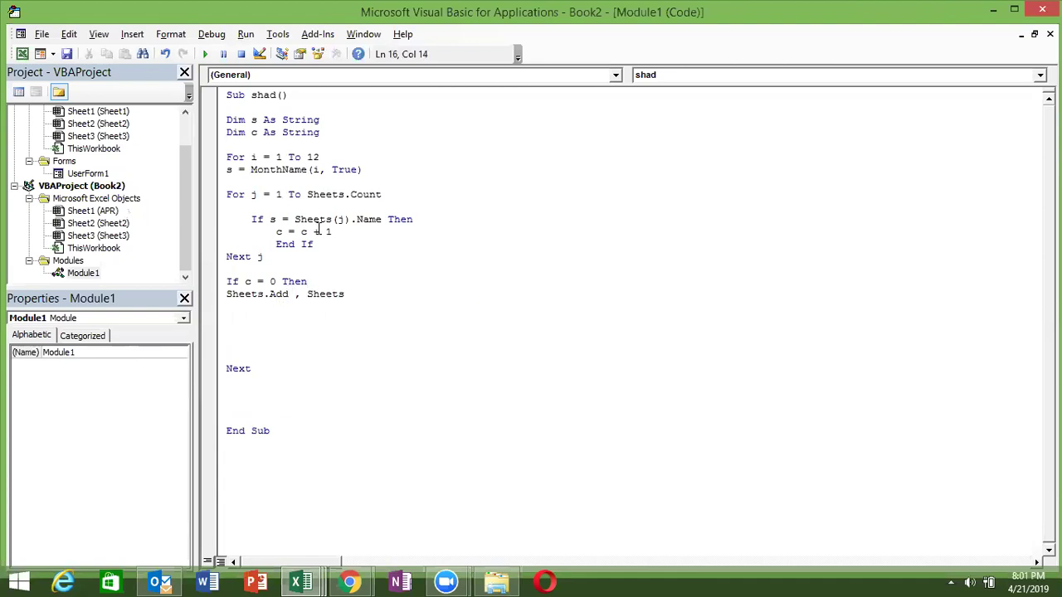
click(354, 296)
text(()
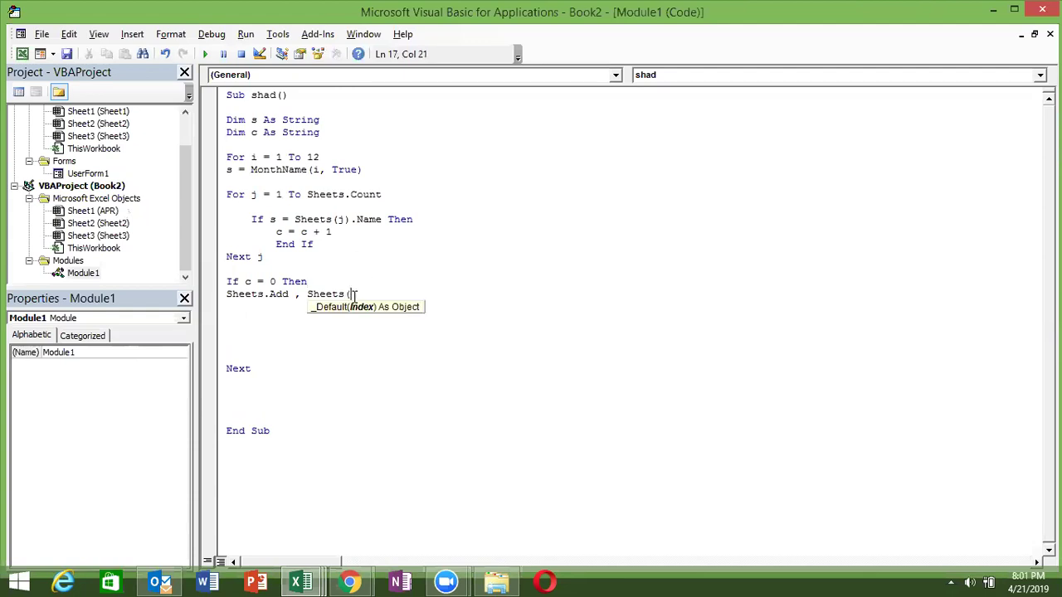
text(sheets.)
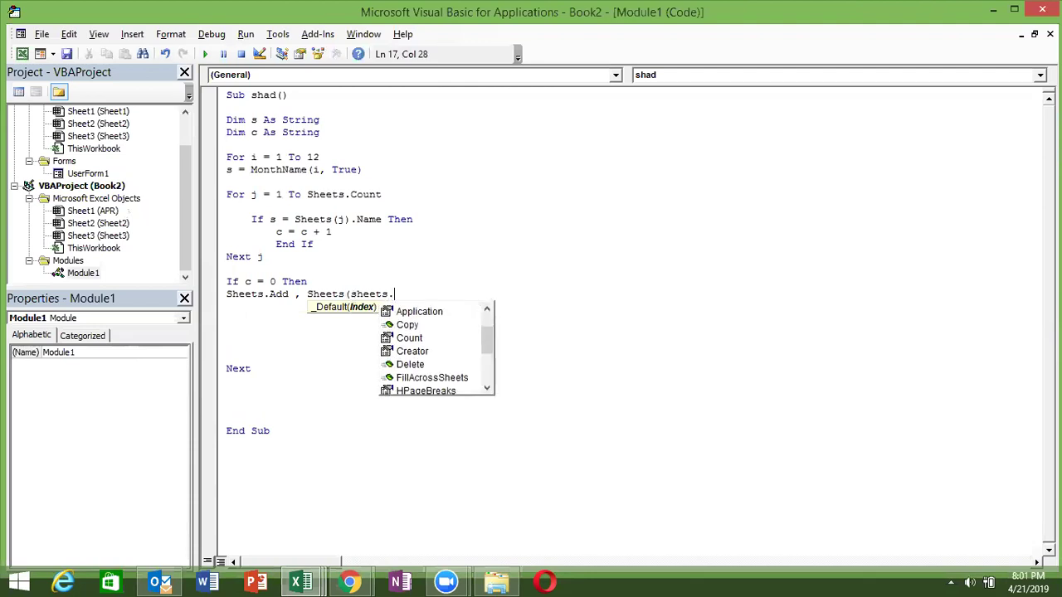
text(cop)
key(Down)
key(Tab)
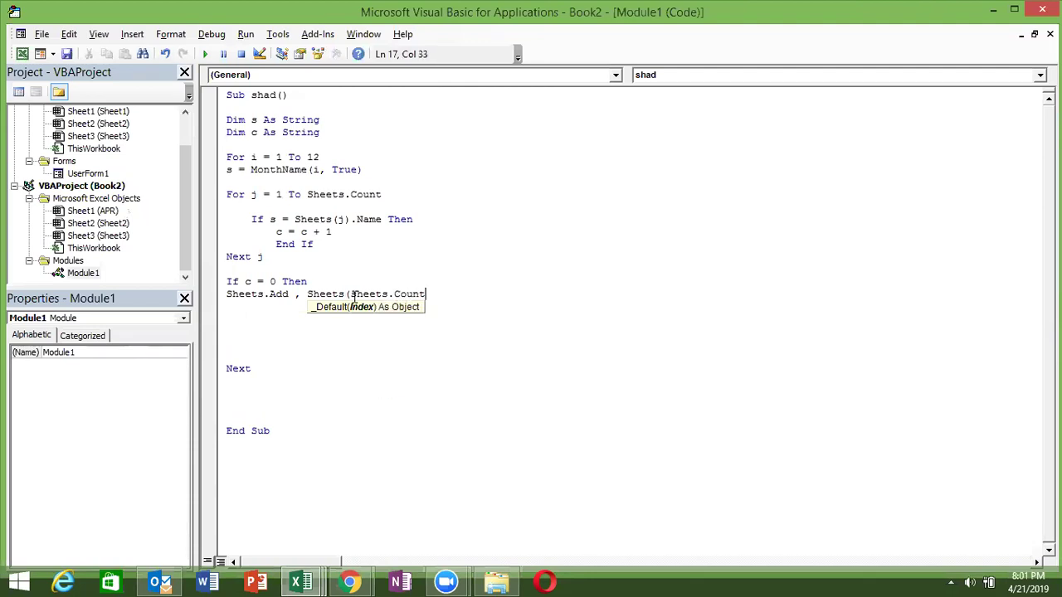
text())
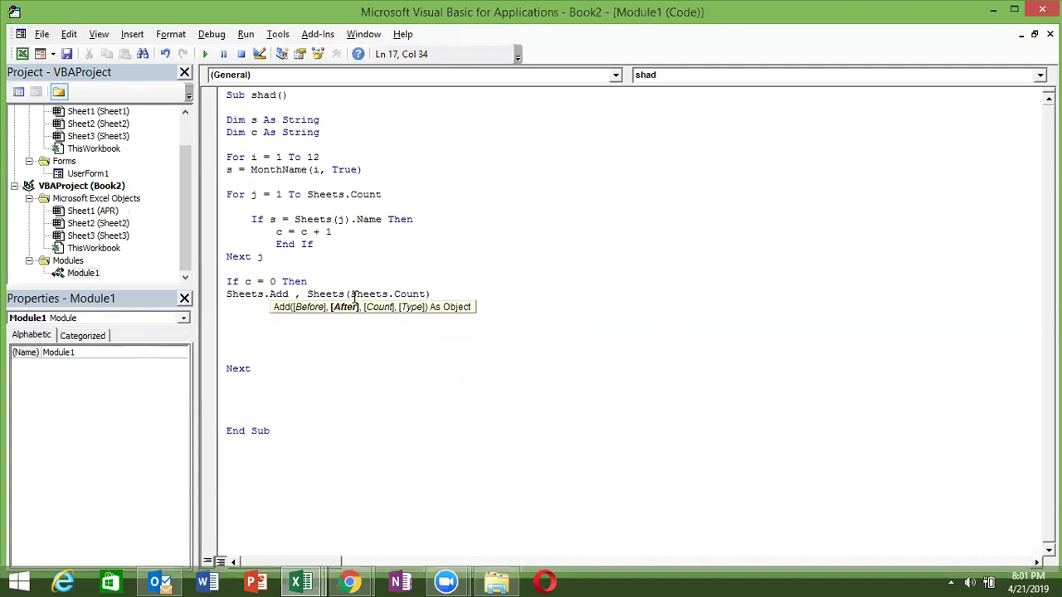
key(BackSpace)
key(BackSpace)
key(BackSpace)
key(BackSpace)
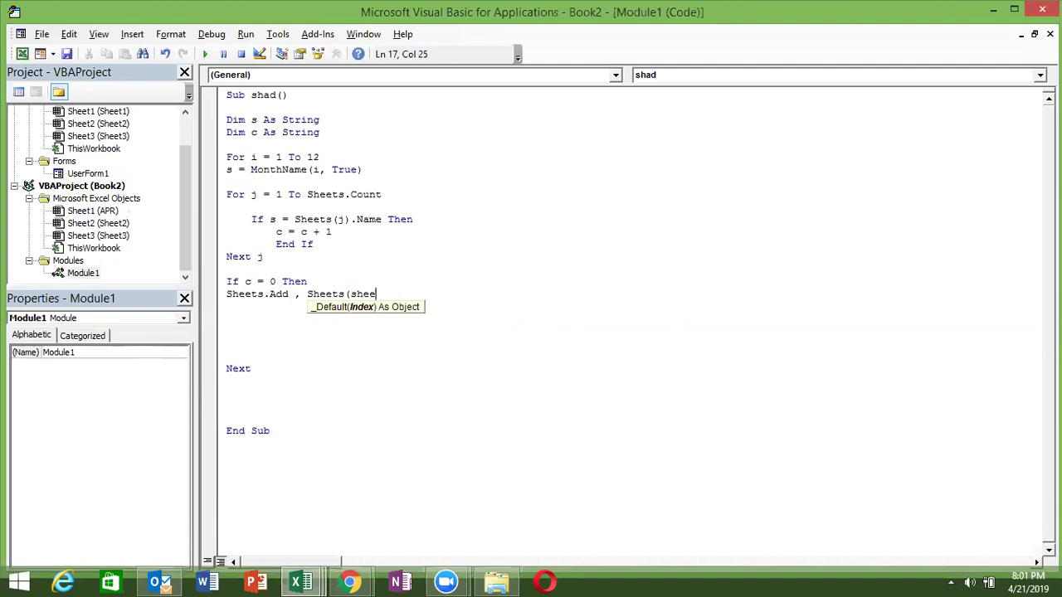
key(BackSpace)
key(BackSpace)
key(BackSpace)
key(BackSpace)
key(BackSpace)
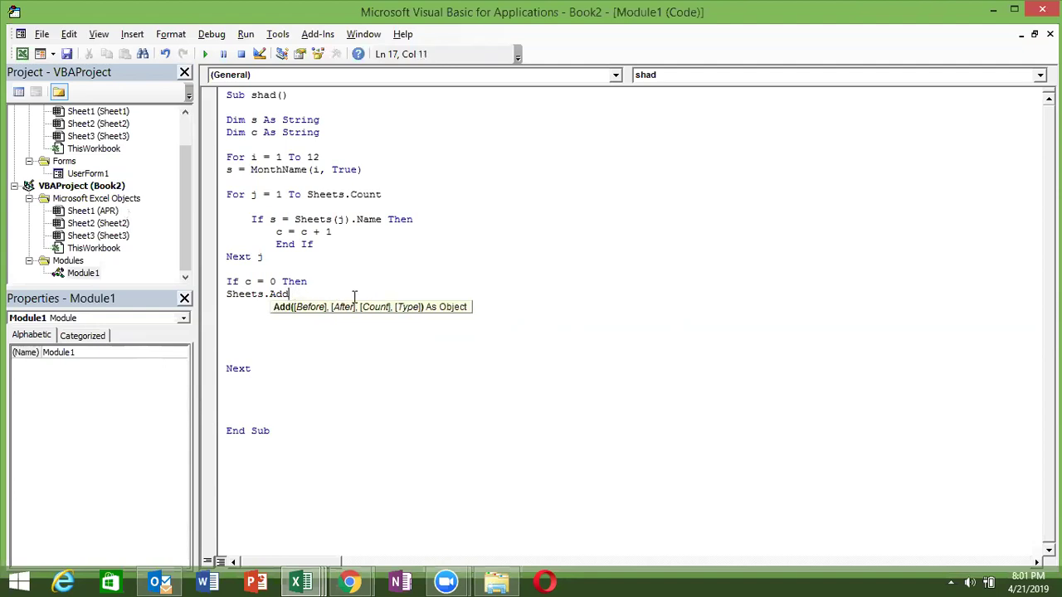
text(.)
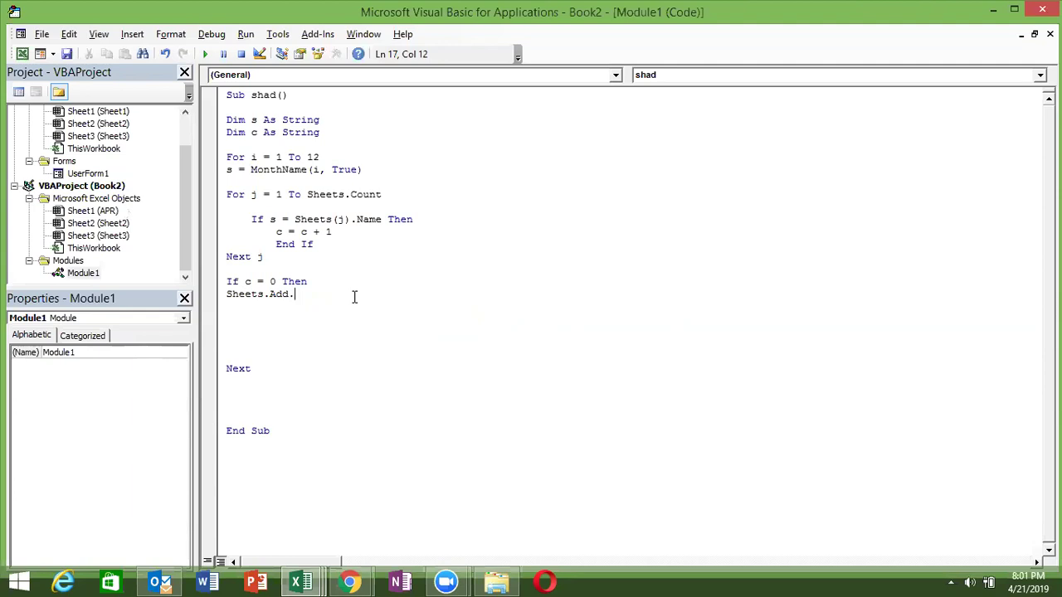
key(Return)
key(Return)
text(NAme =)
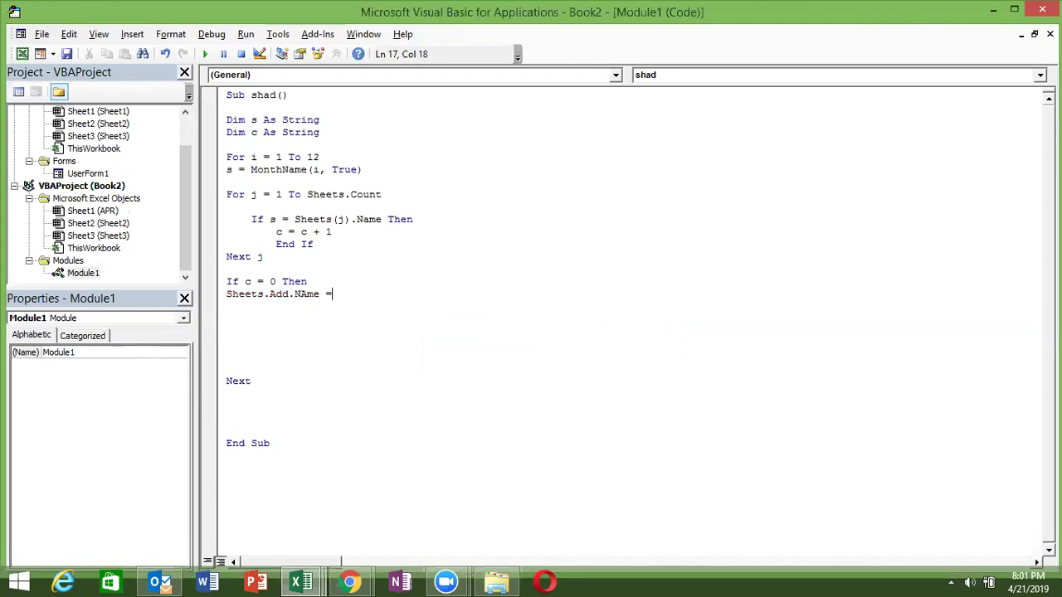
text( s)
key(Return)
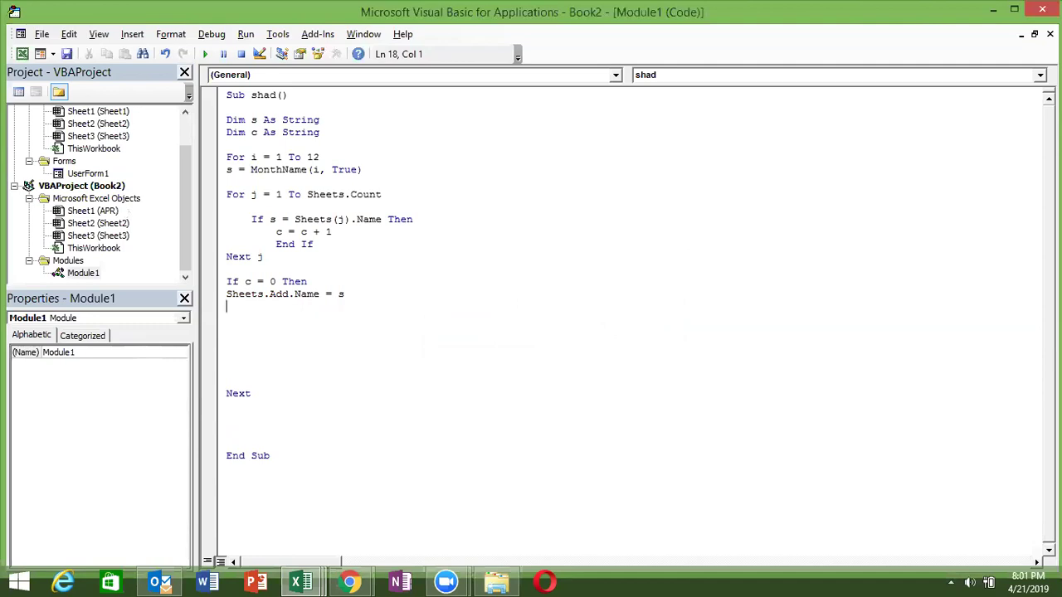
Close with End If, reset c = 0, and end the outer loop with Next i
text(end if)
key(Return)
text(c = 0)
key(Return)
click(290, 418)
text(i)
key(Down)
key(Return)
key(Return)
key(Return)
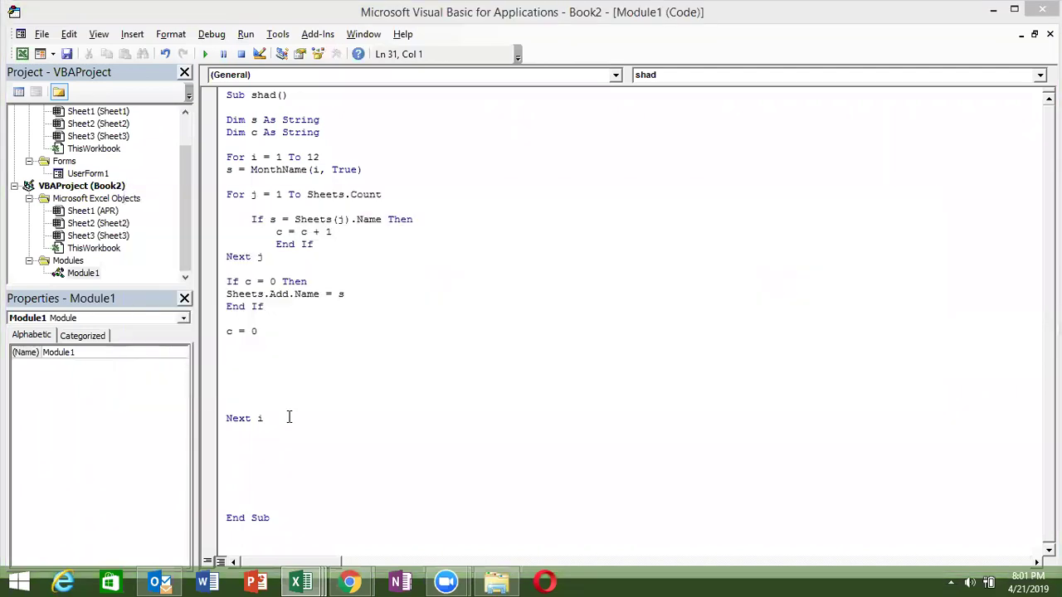
Run the shad macro and break into Debug on the type-mismatch error
click(295, 267)
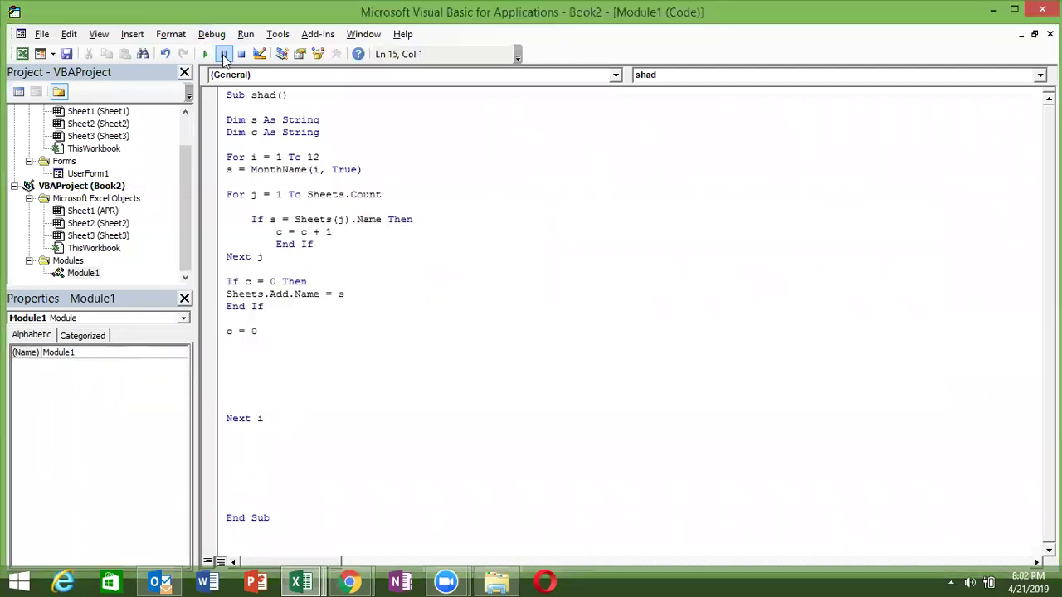
click(207, 54)
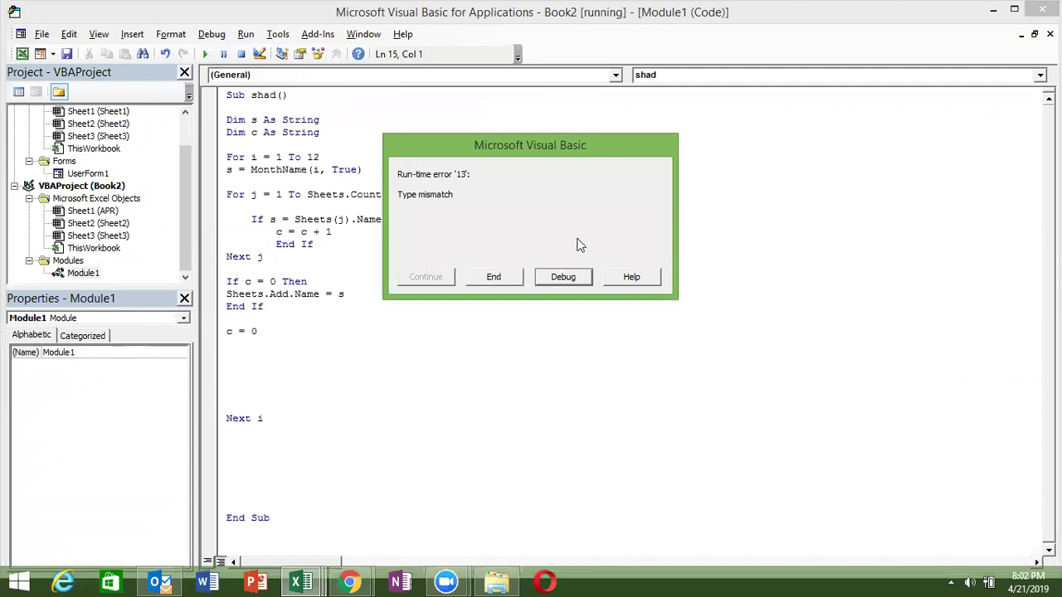
click(569, 276)
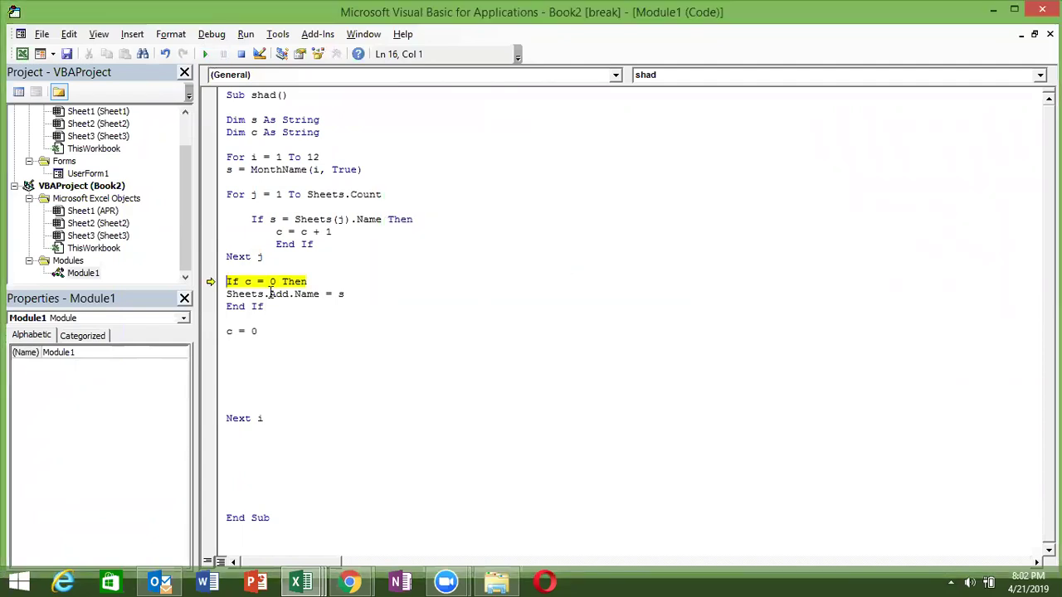
Change 'Dim c As String' to 'Dim c As Long' and reset the stopped macro
click(312, 144)
double_click(315, 136)
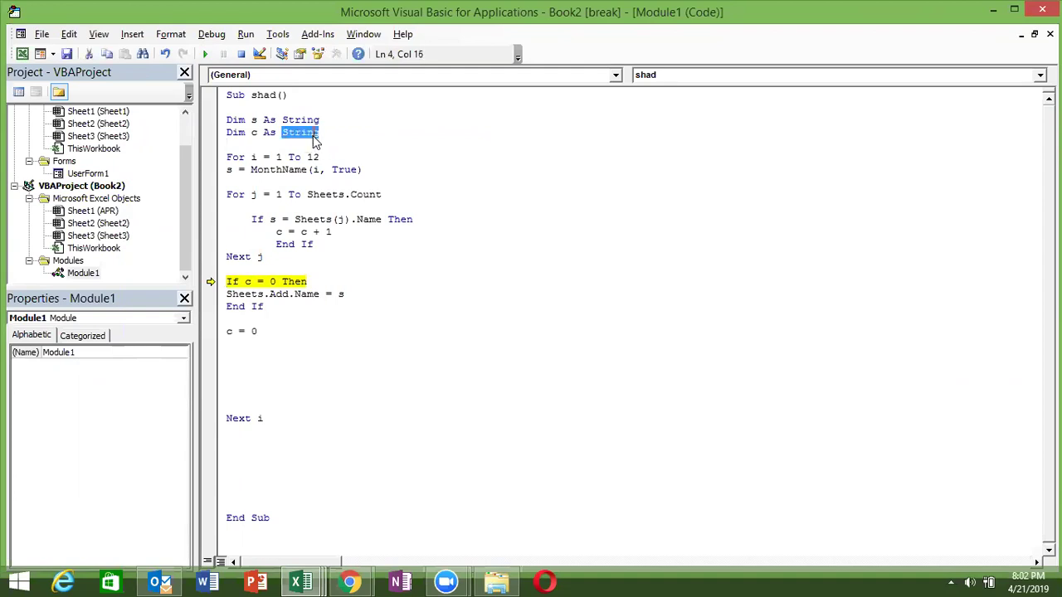
key(BackSpace)
key(BackSpace)
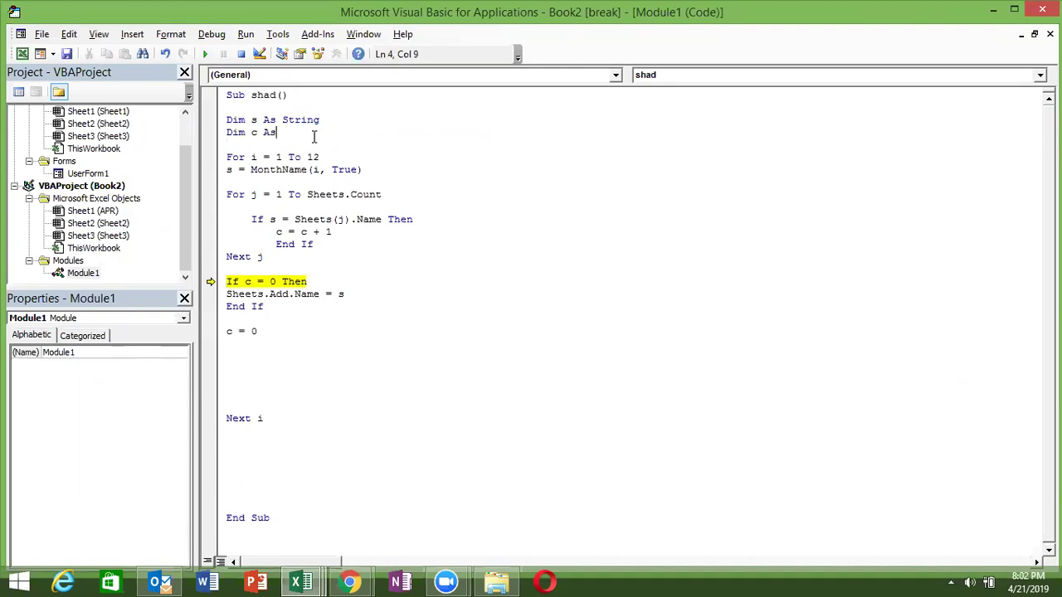
text(lon)
key(Tab)
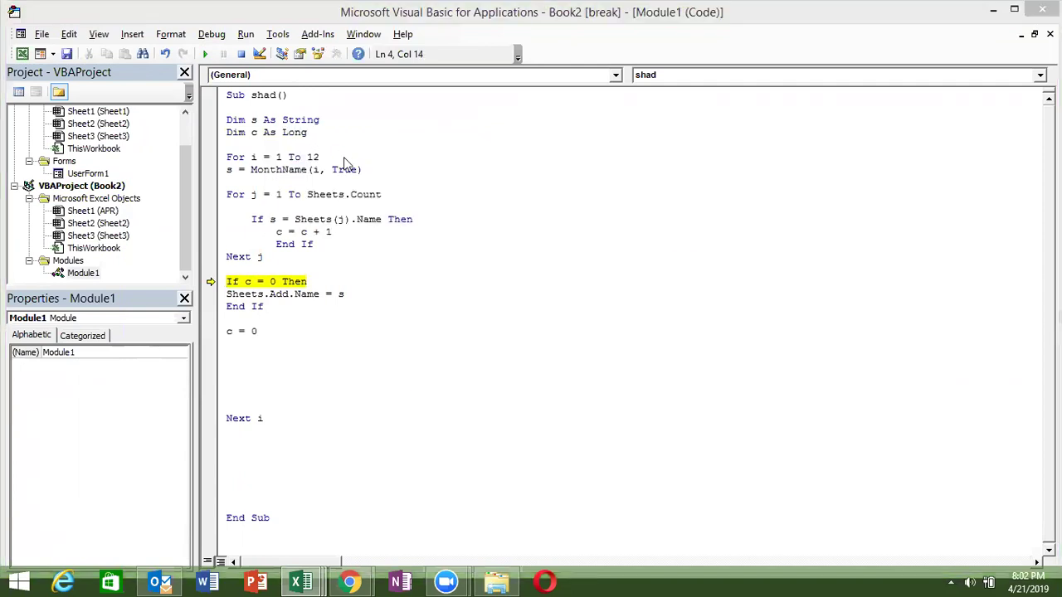
click(535, 386)
click(508, 367)
click(318, 231)
Rerun shad, break on the 'name already taken' error for Apr, and bring up Book2
click(206, 54)
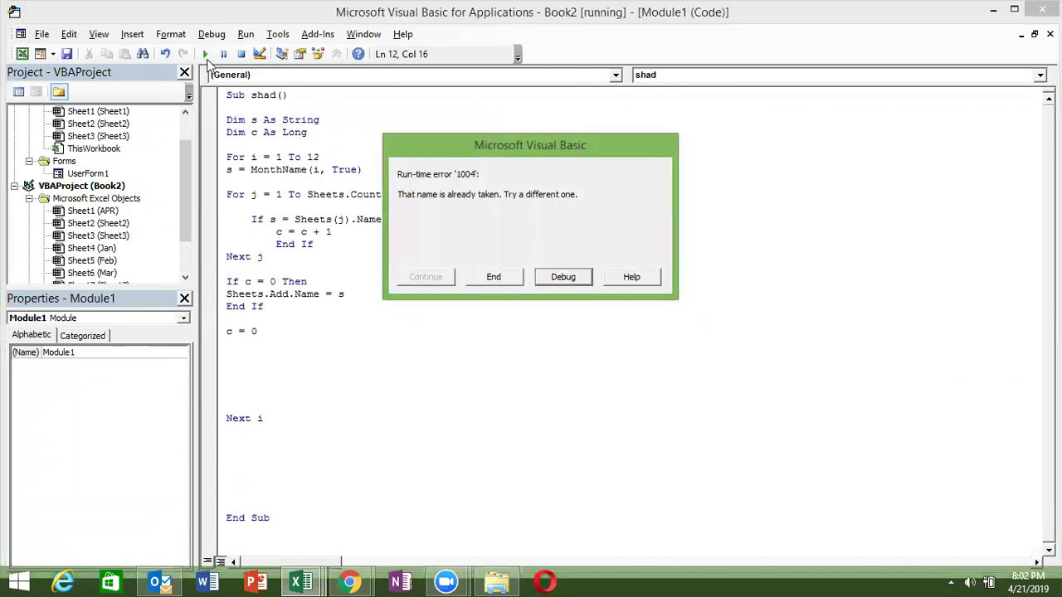
click(577, 283)
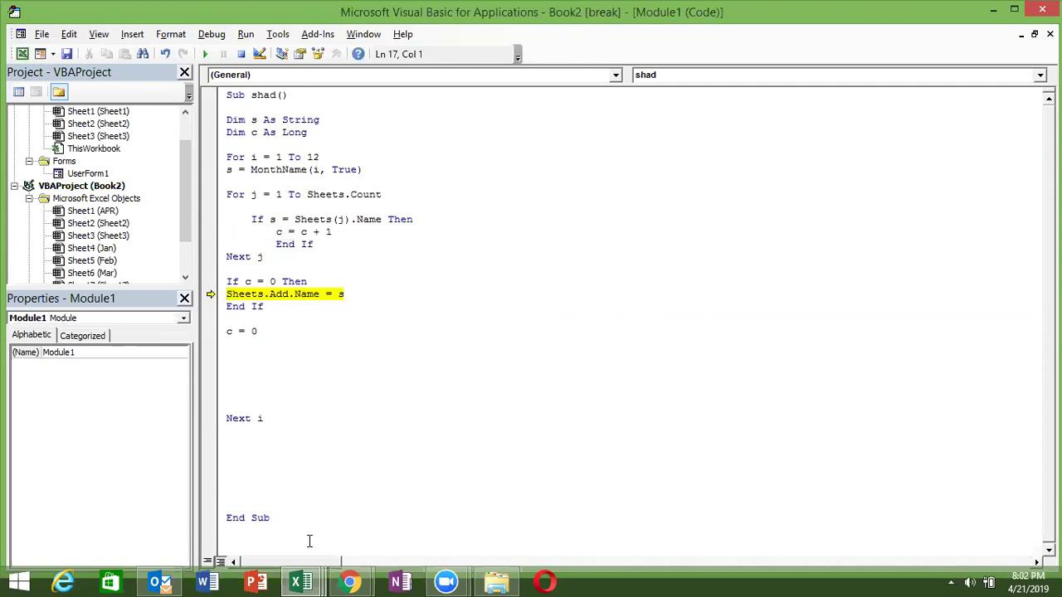
mouse_move(300, 581)
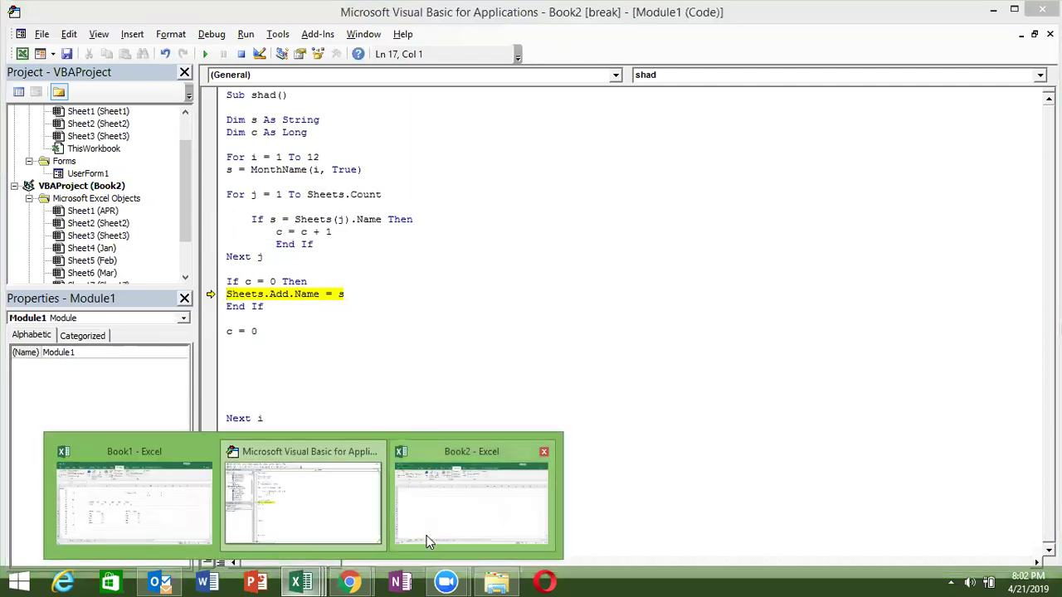
click(428, 539)
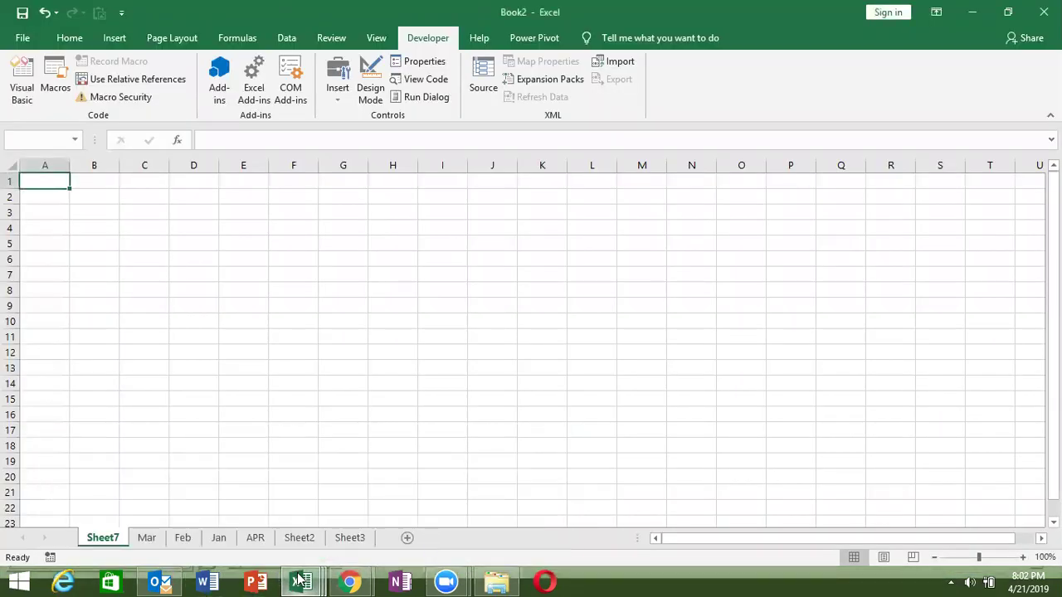
Reset the paused macro in the VBA editor and return to the Book2 workbook
click(227, 351)
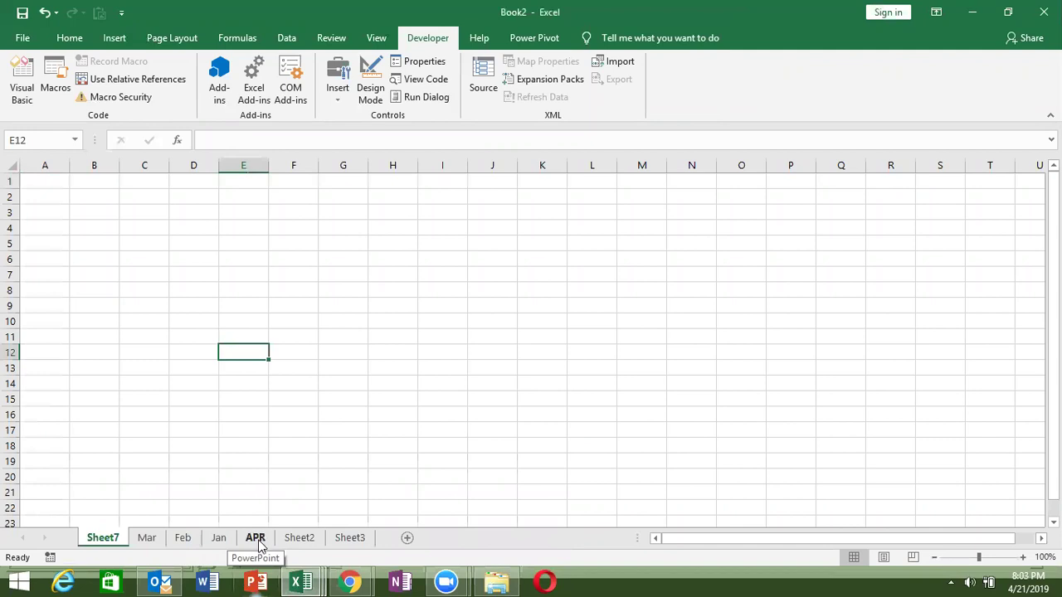
key(alt+Tab)
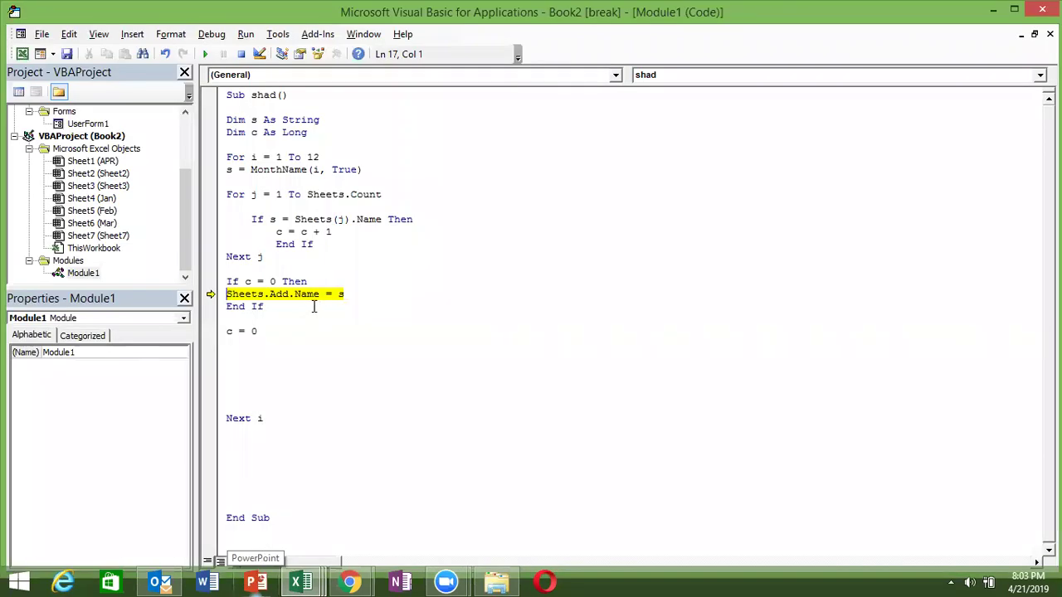
click(241, 54)
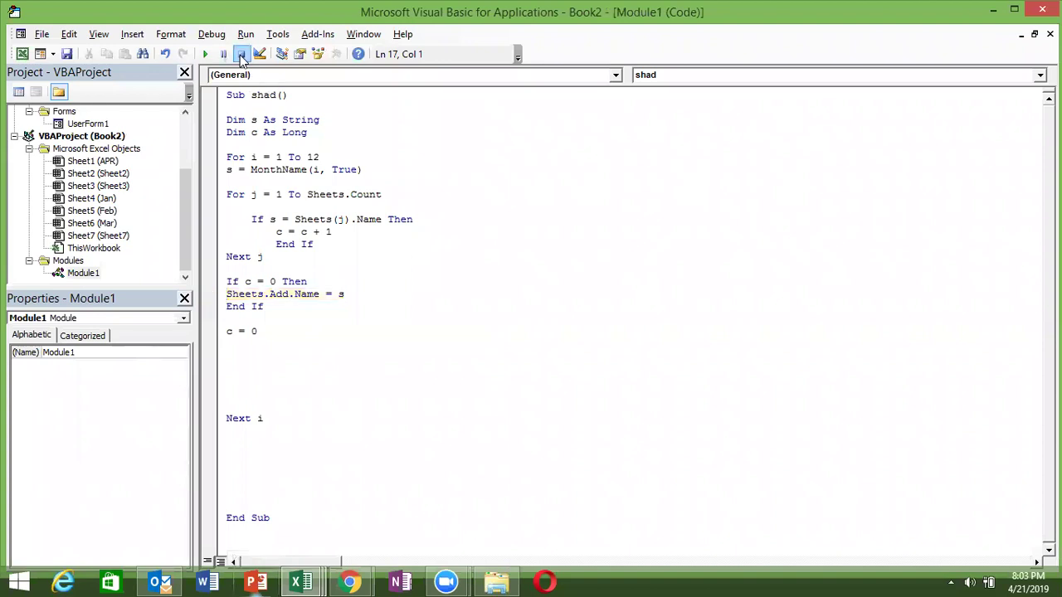
click(275, 170)
key(alt+Tab)
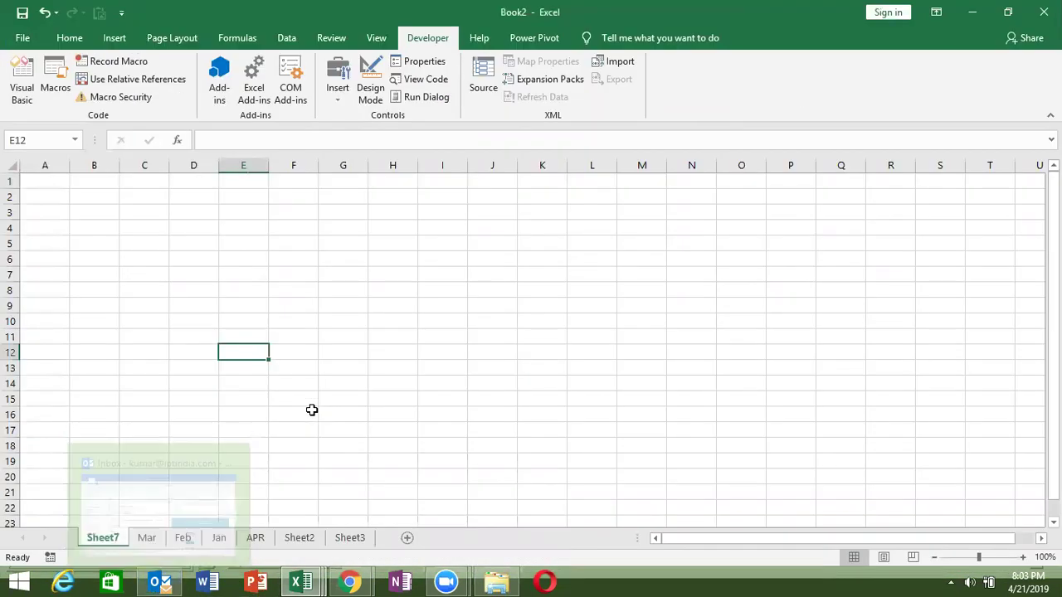
Delete the blank Sheet7 tab, leaving Mar, Feb, Jan, APR, Sheet2 and Sheet3
click(289, 415)
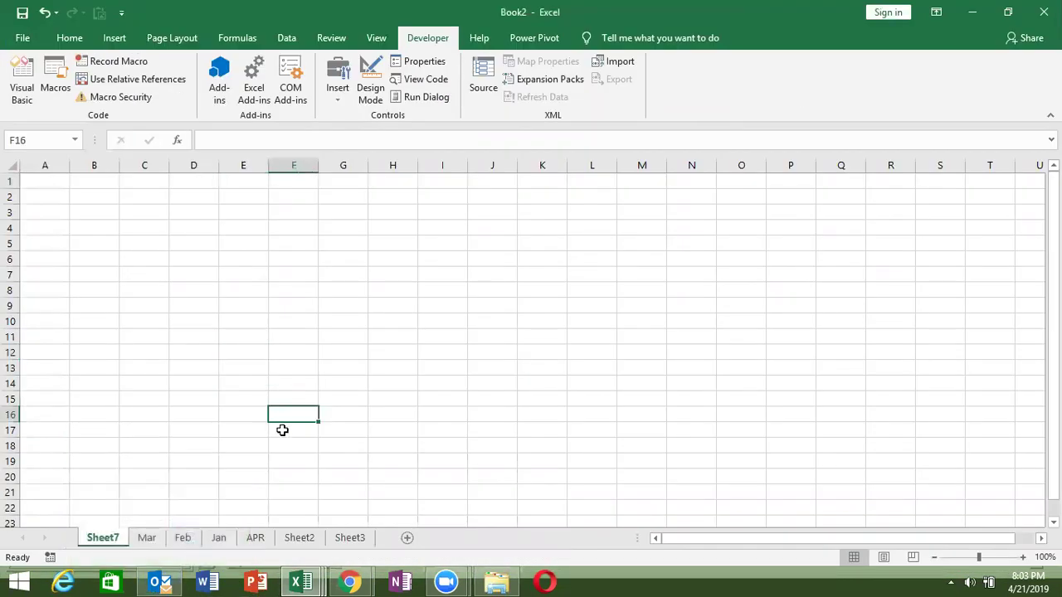
right_click(96, 539)
click(128, 378)
click(516, 336)
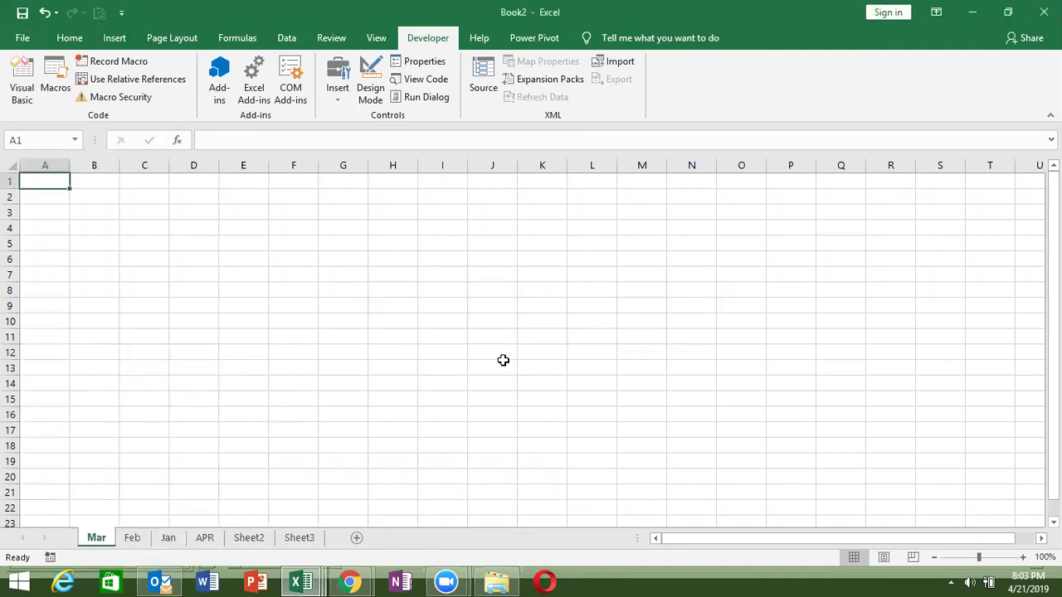
click(125, 367)
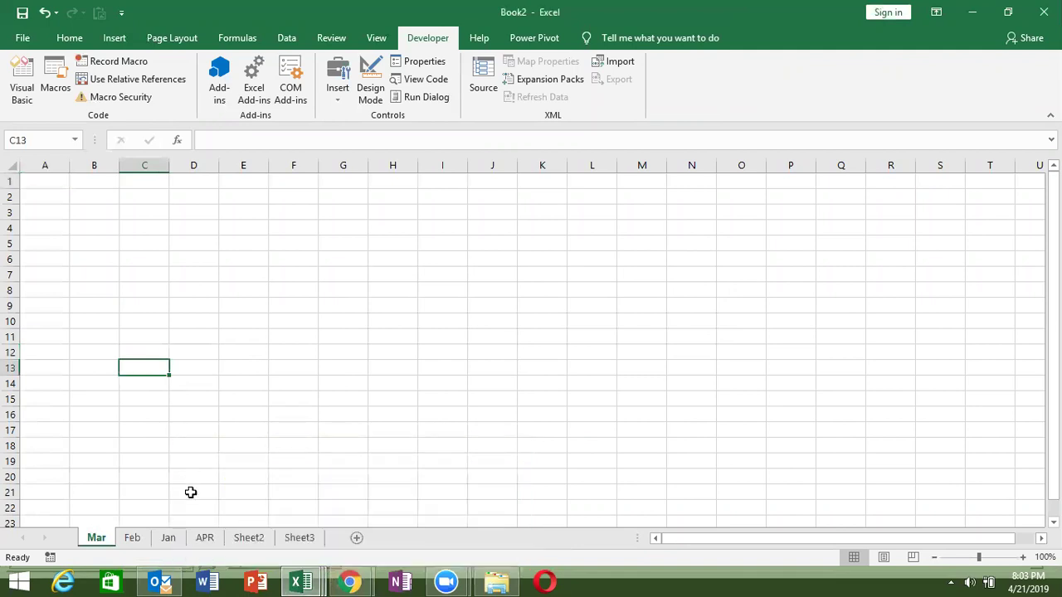
click(263, 538)
right_click(263, 536)
click(177, 374)
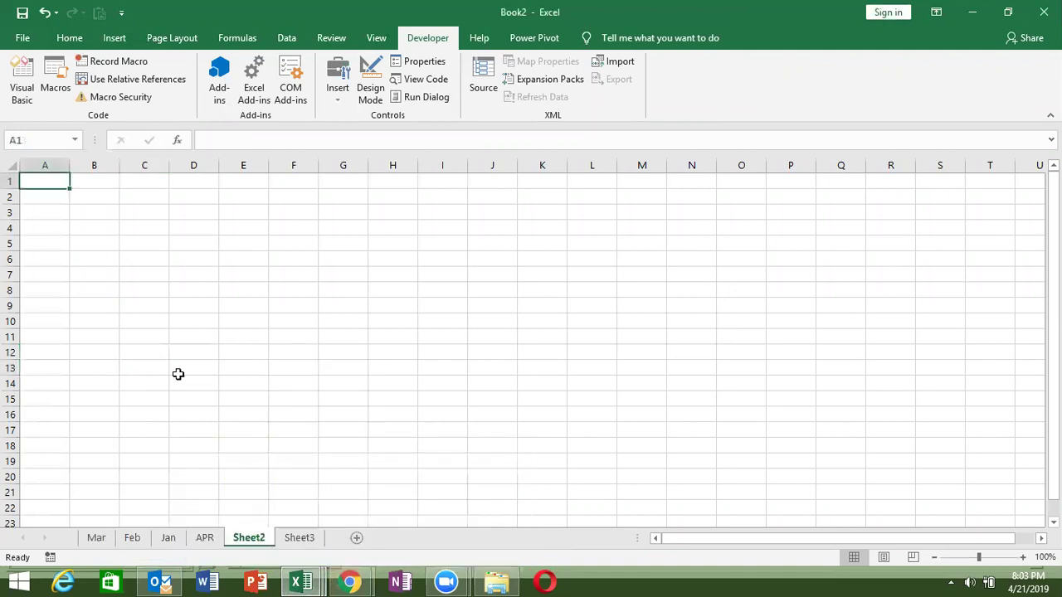
key(alt+F11)
Change the If test to 'If UCase(s) = UCase(Sheets(j).Name) Then'
click(270, 221)
text(ucase)
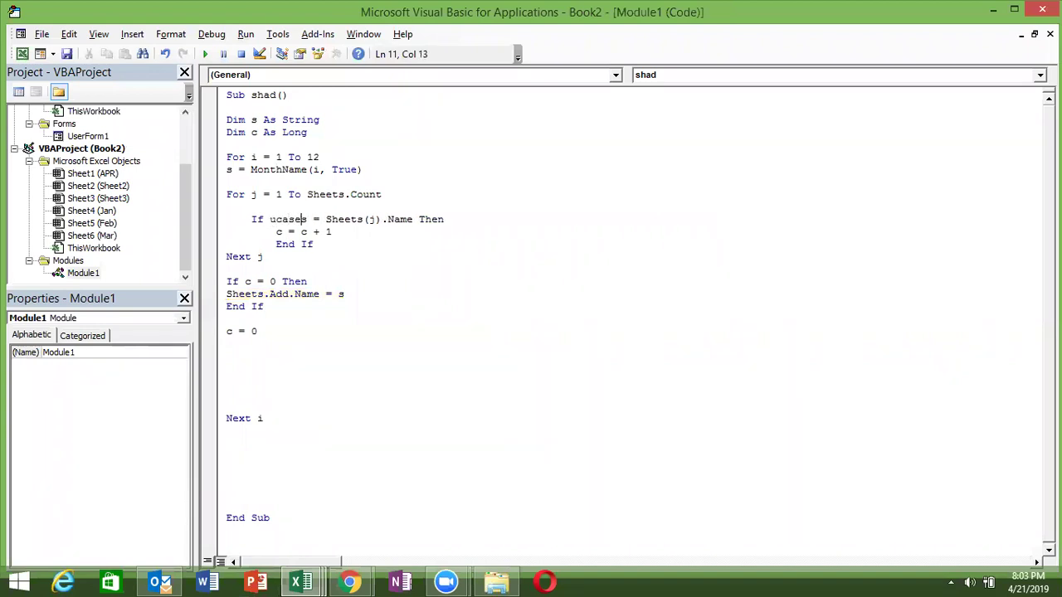
text(()
key(Right)
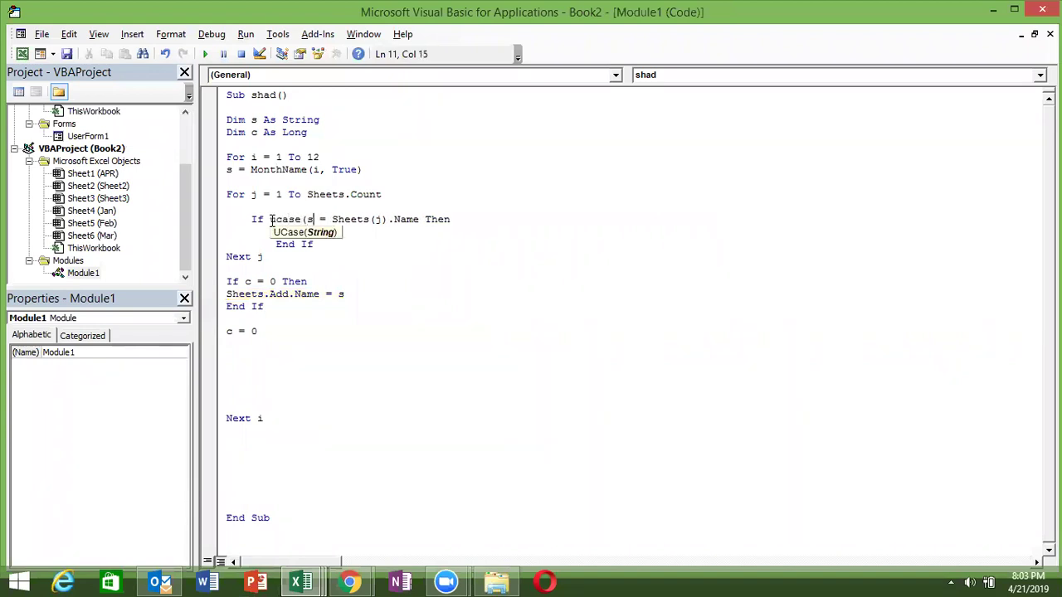
text())
click(336, 219)
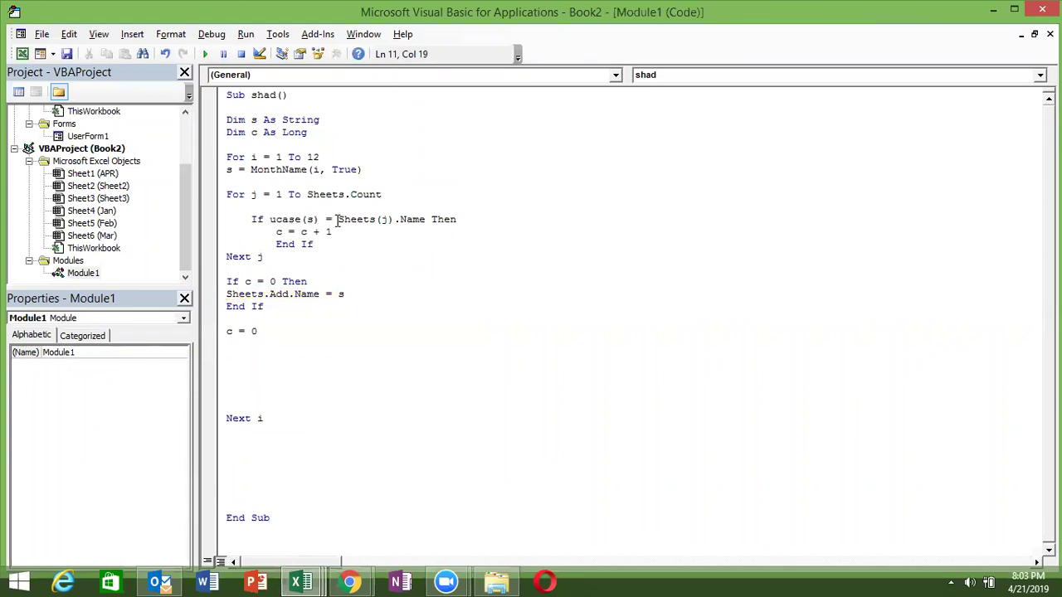
text(ucase)
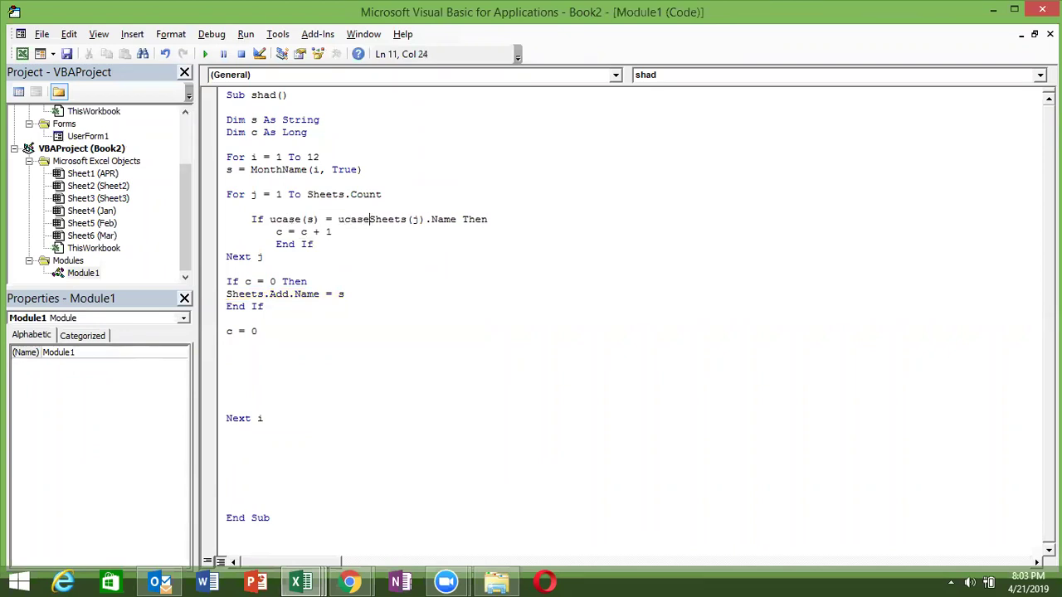
text(()
click(463, 219)
text())
click(448, 282)
key(ctrl+shift+Left)
click(381, 264)
Rerun the case-insensitive shad macro to add the remaining month sheets
key(alt+F11)
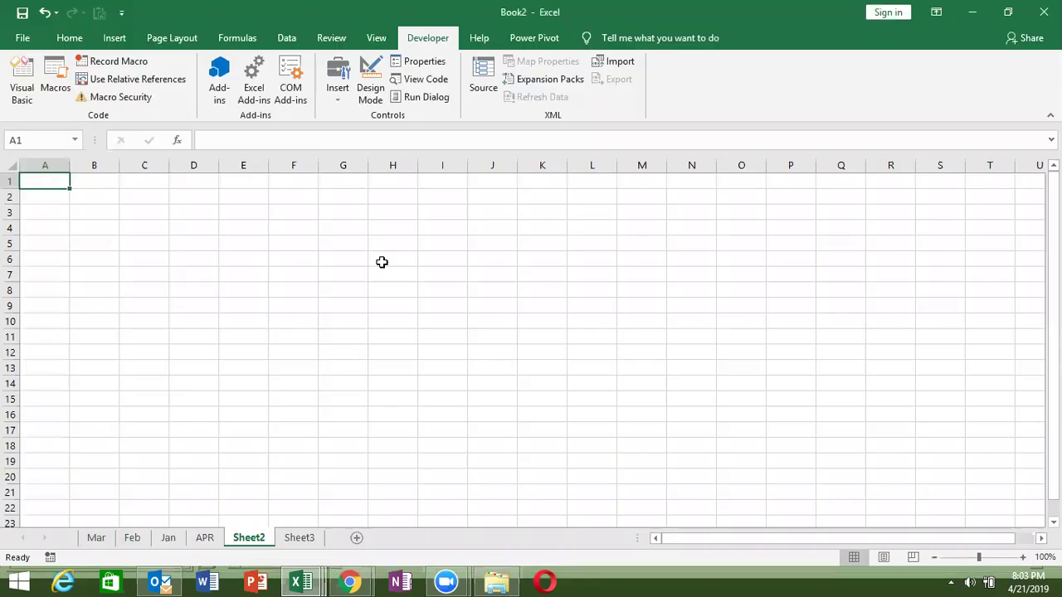
key(alt+F11)
click(282, 221)
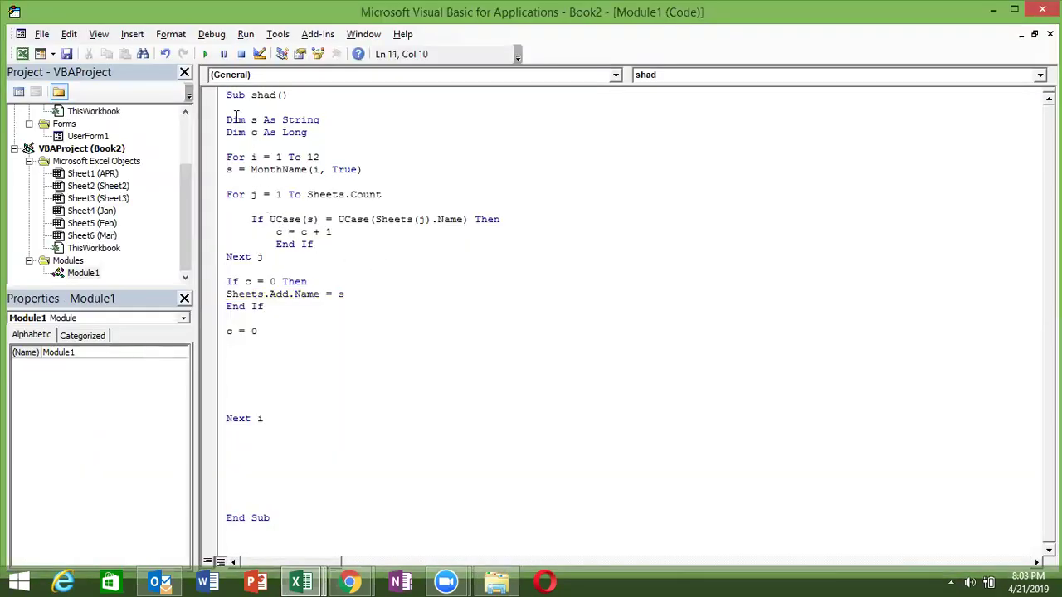
click(206, 54)
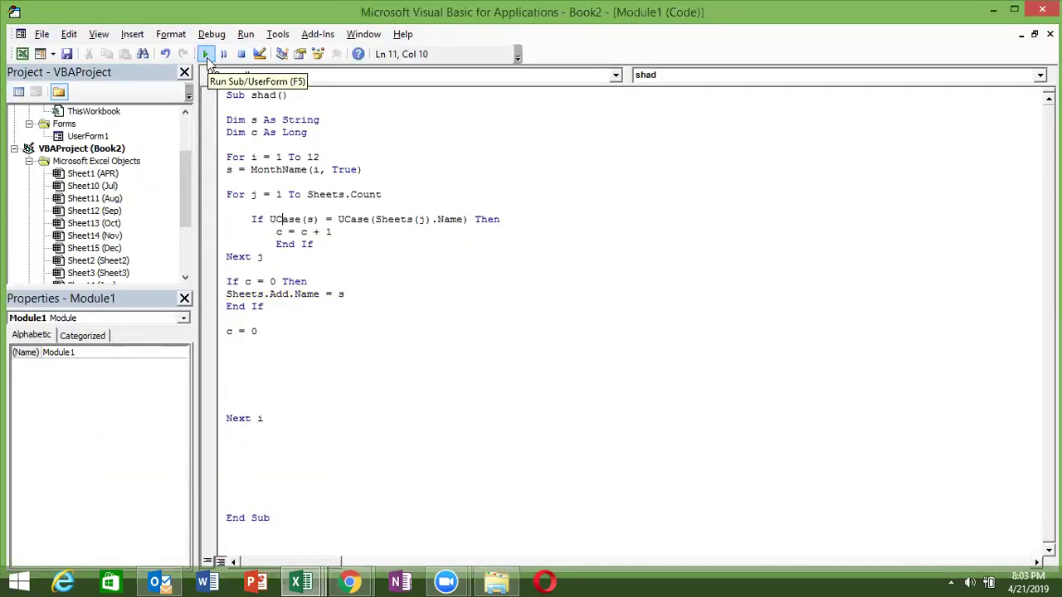
Review the new tabs in Book2: Mar, Feb, Jan, APR, Dec, Nov and Oct
key(alt+F11)
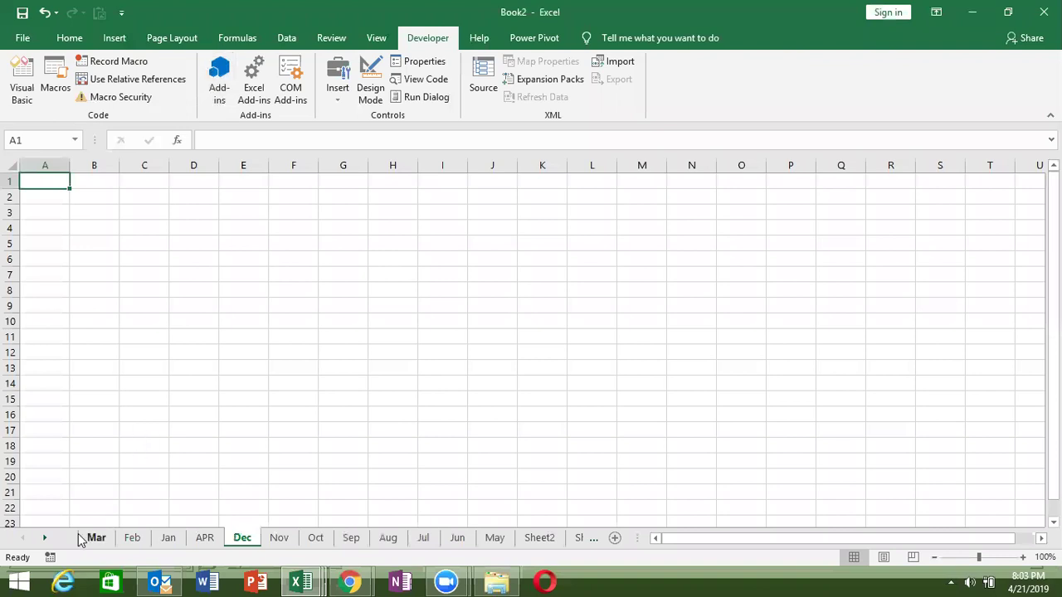
click(96, 539)
click(132, 540)
click(167, 539)
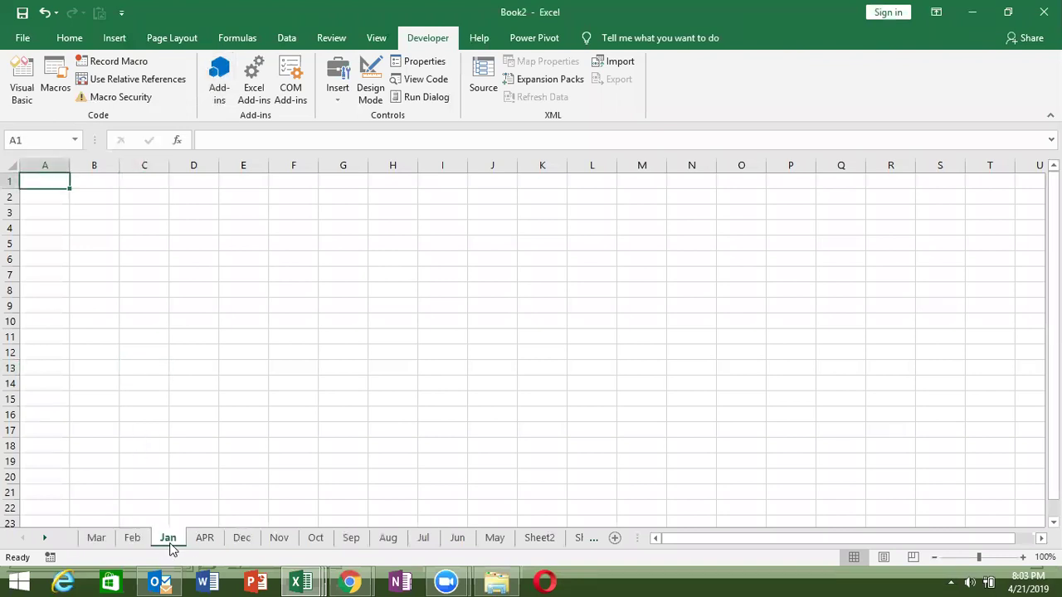
click(205, 539)
click(242, 539)
click(279, 540)
click(315, 539)
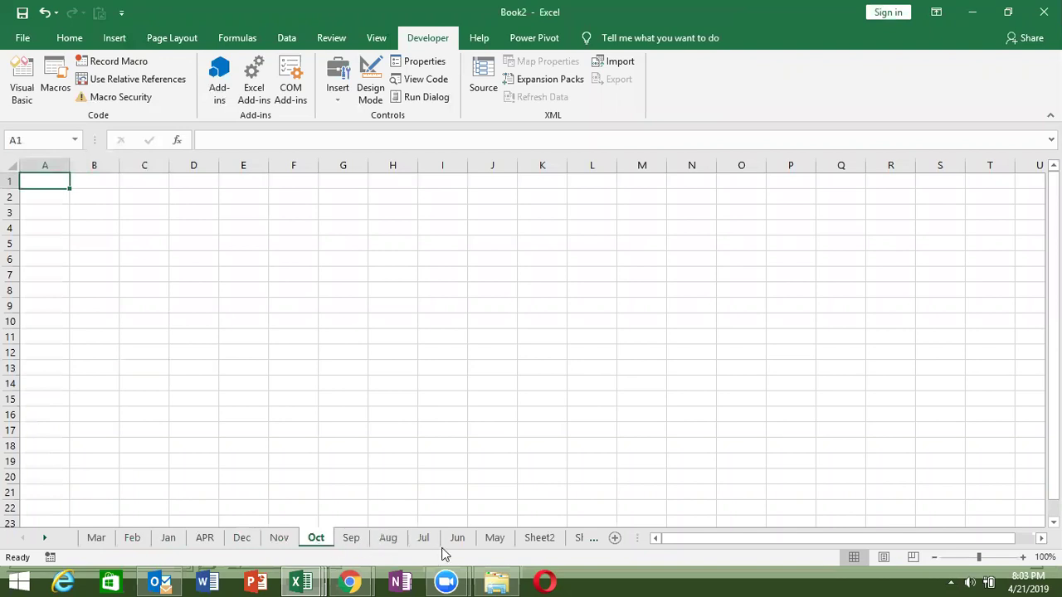
Delete the leftover Sheet2 and Sheet3 tabs
click(535, 542)
right_click(535, 542)
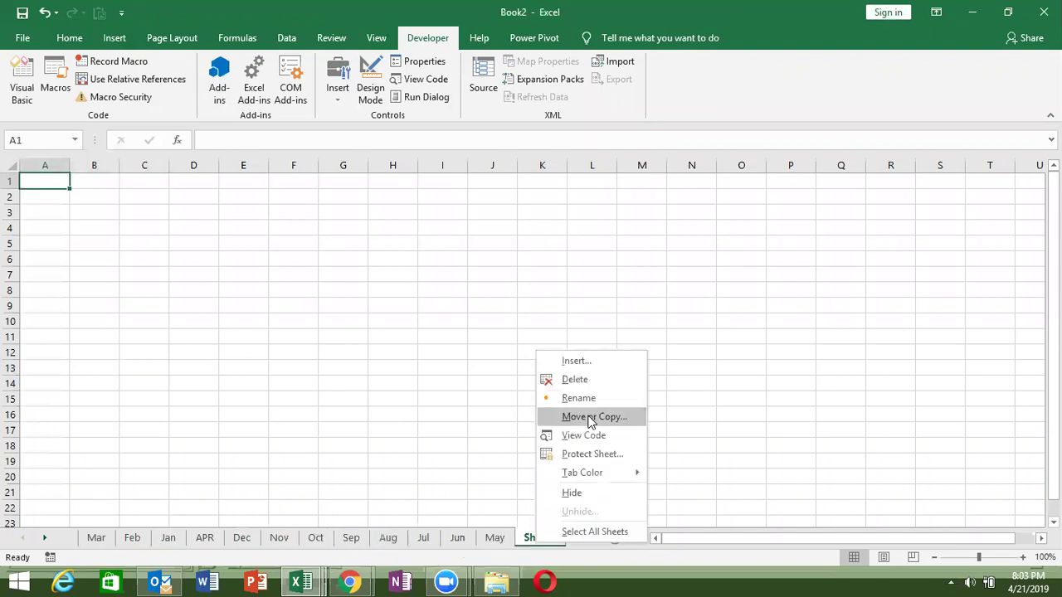
click(575, 379)
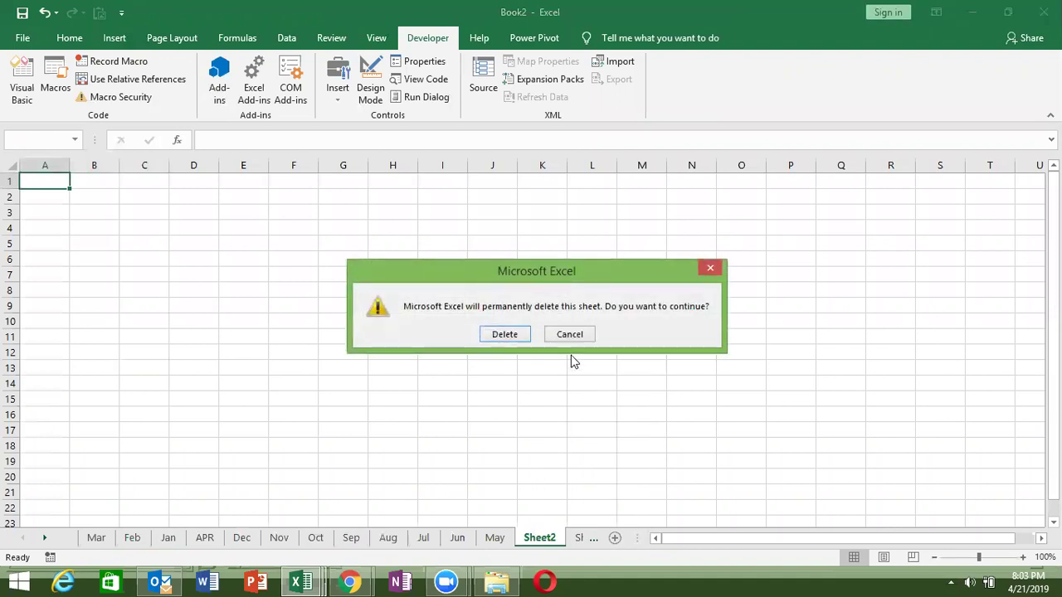
click(508, 334)
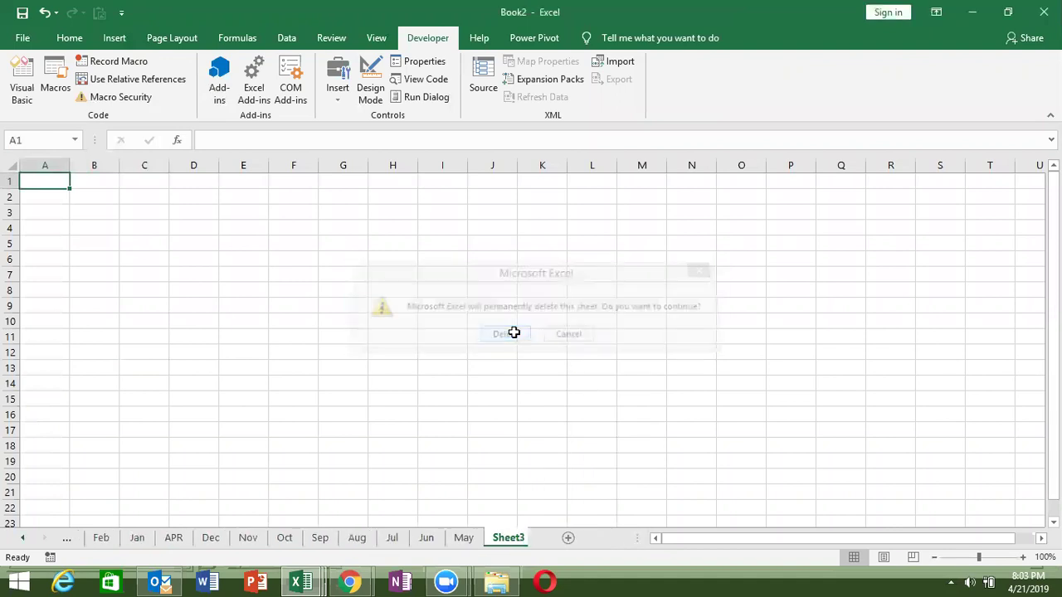
click(396, 371)
right_click(501, 541)
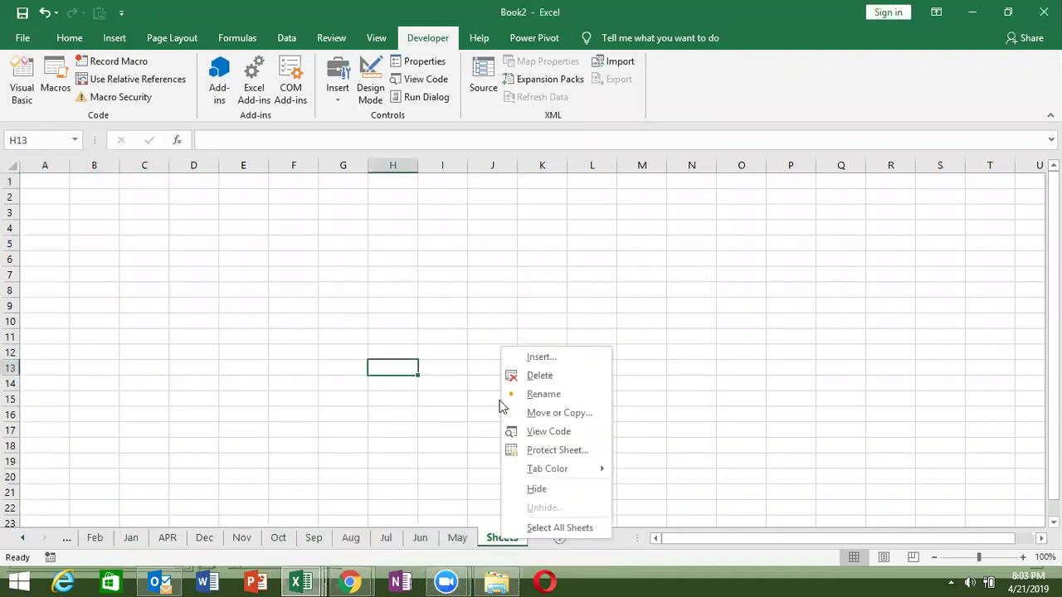
click(534, 375)
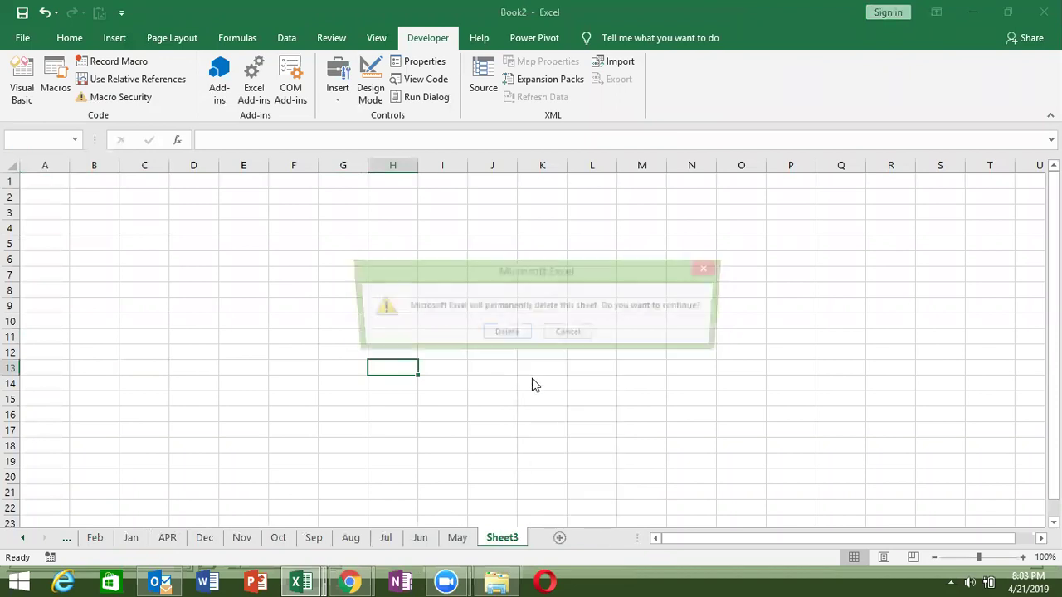
click(504, 334)
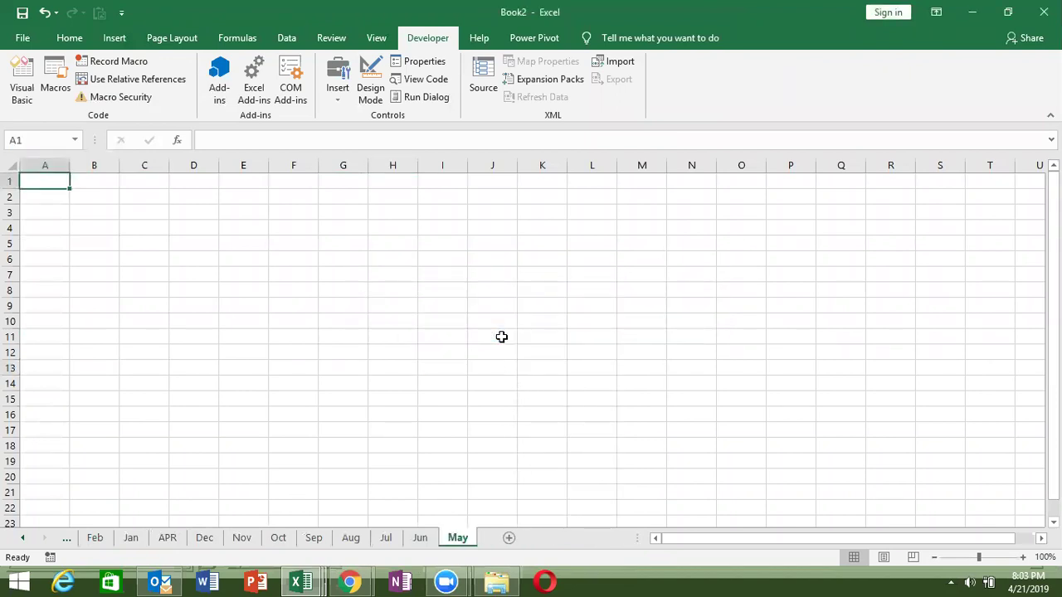
Scroll back to the Mar tab and return to shad's code, placing the cursor above End Sub
click(23, 538)
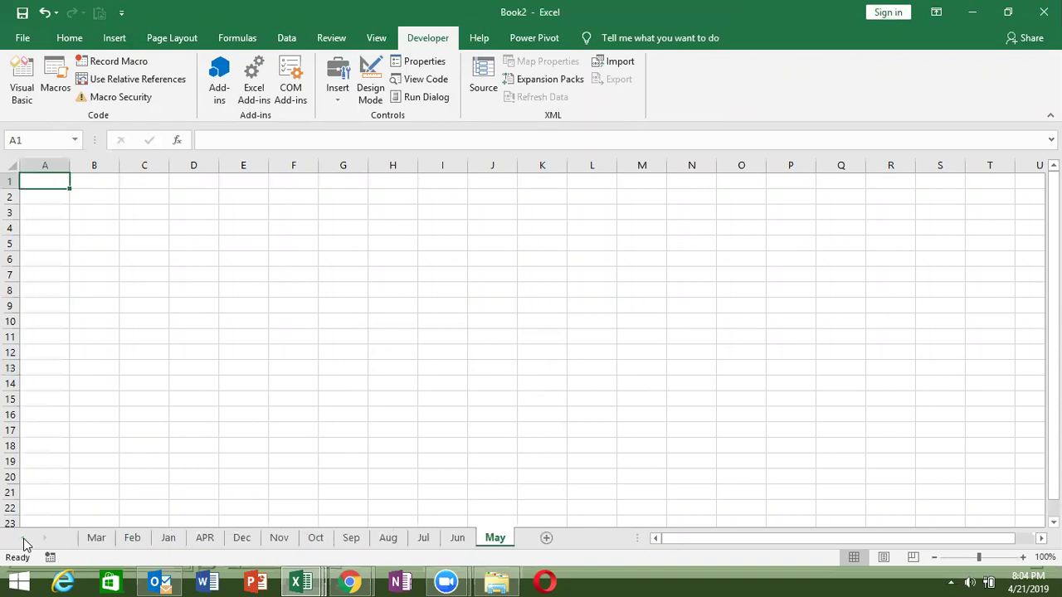
click(280, 353)
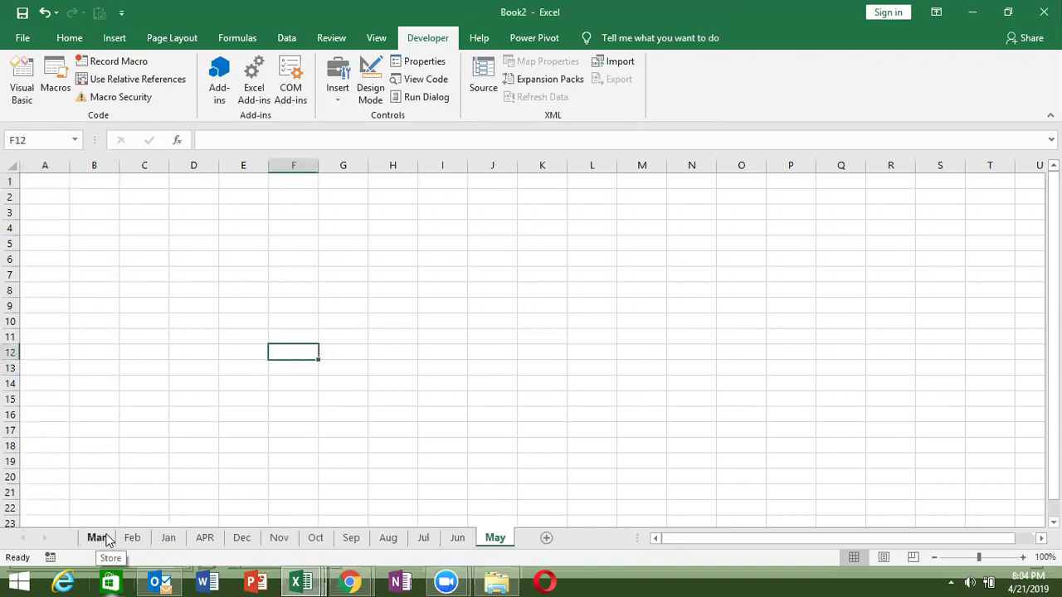
click(301, 583)
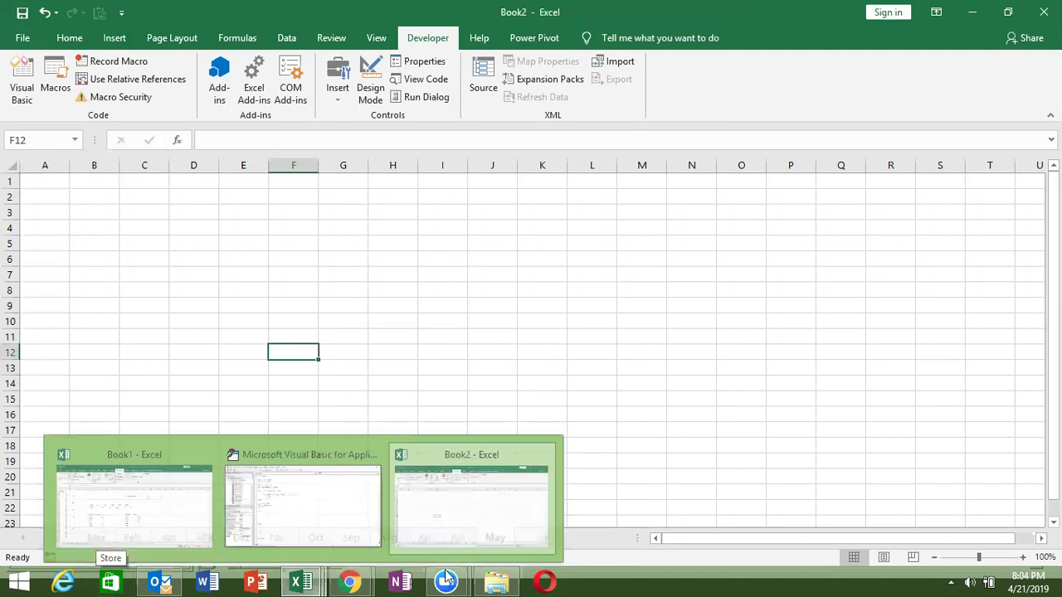
click(188, 365)
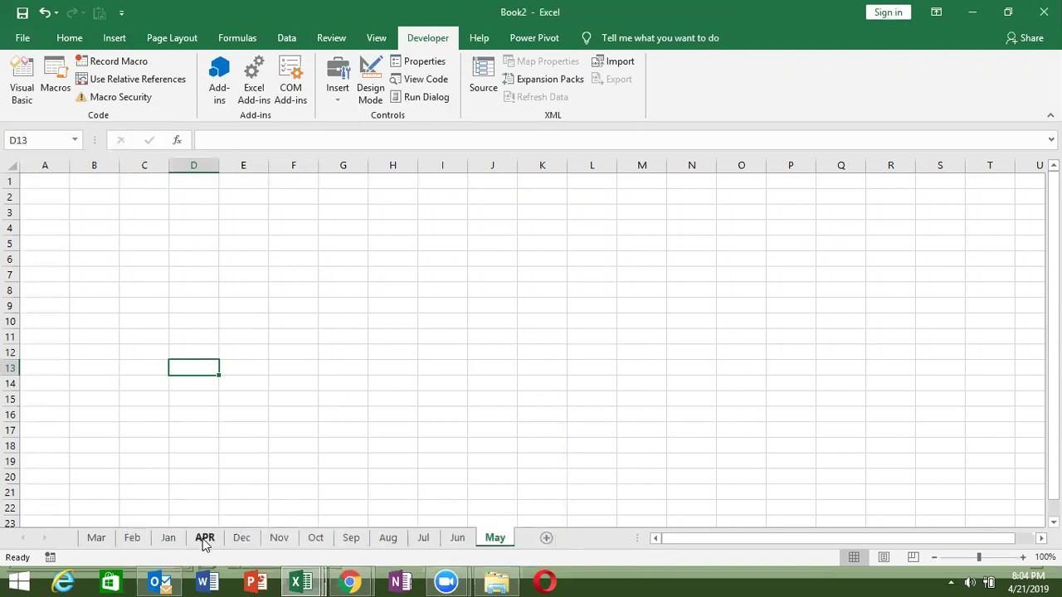
click(258, 477)
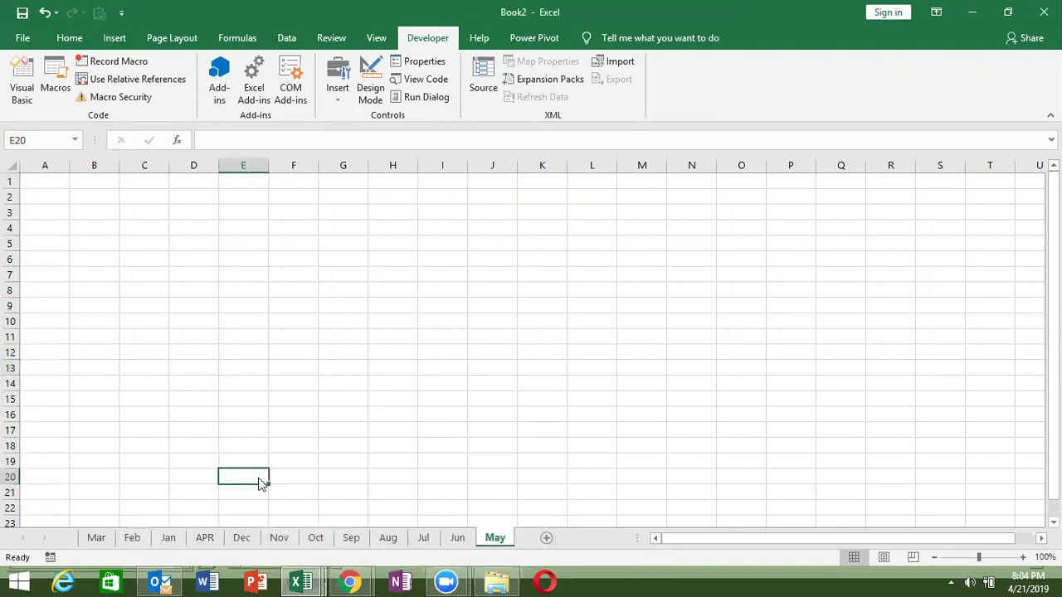
key(alt+F11)
click(253, 494)
key(Down)
key(Up)
key(Up)
key(Up)
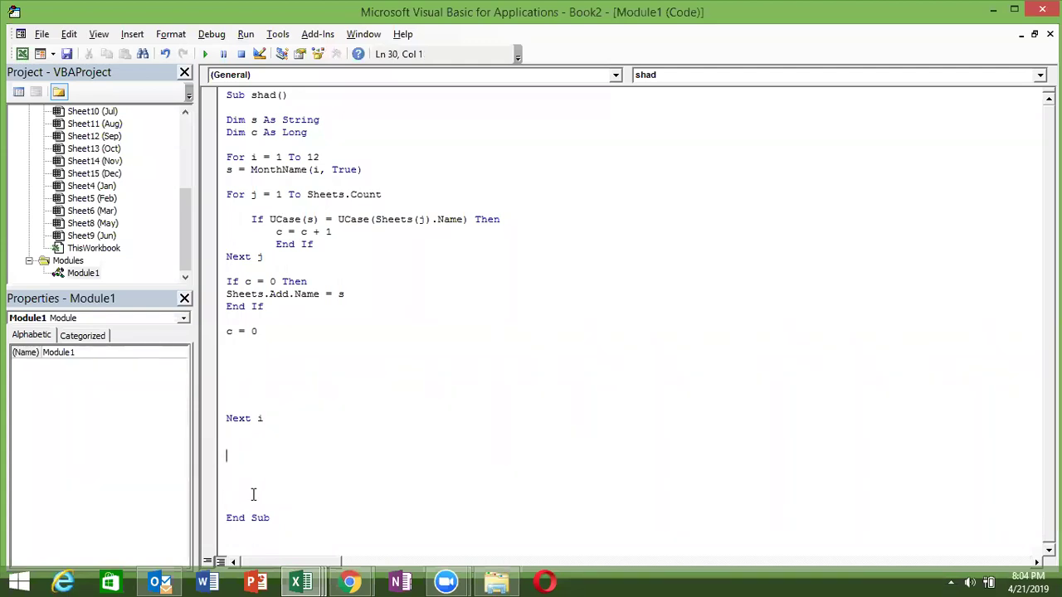
key(Down)
key(Down)
key(Down)
key(Down)
key(Down)
key(Down)
key(Down)
key(Down)
key(Down)
key(Down)
key(Down)
key(Down)
key(Up)
key(Up)
key(Up)
key(Up)
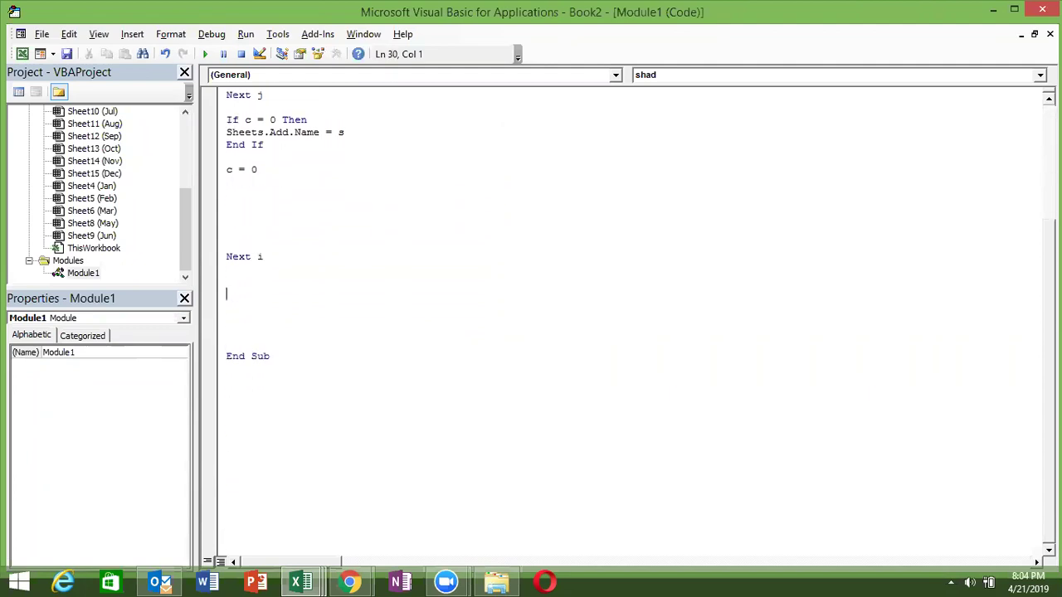
key(Return)
key(Up)
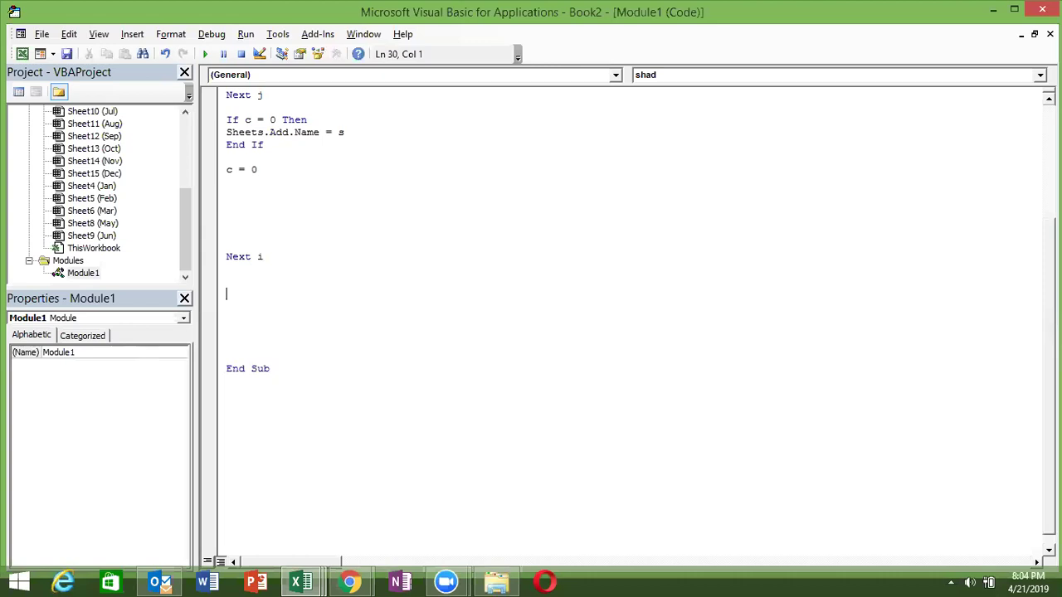
text(for i = )
text(4 to 12)
key(Return)
key(Return)
text(next)
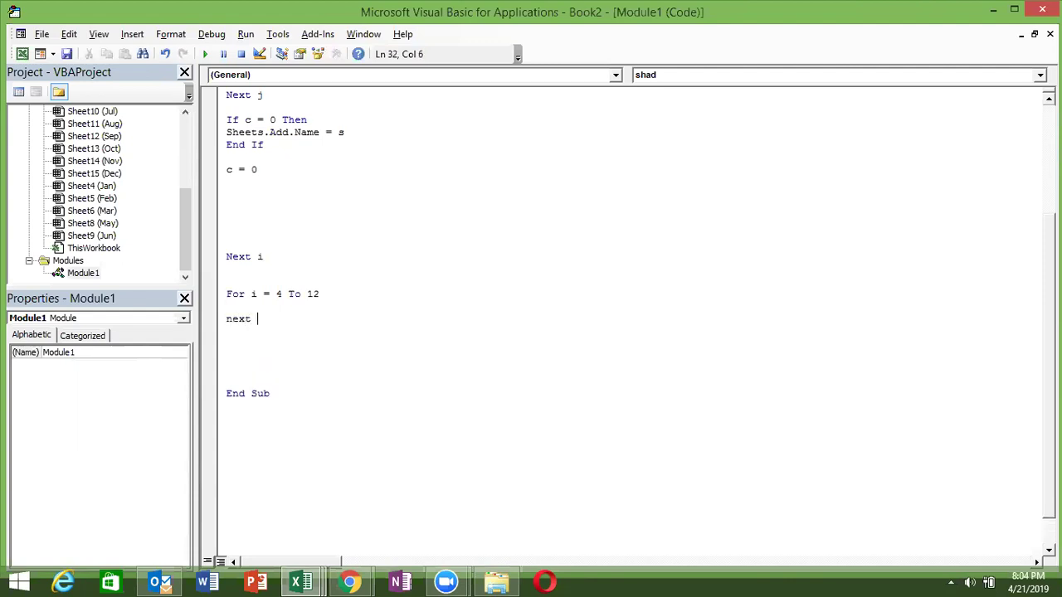
key(BackSpace)
key(BackSpace)
key(BackSpace)
key(BackSpace)
key(BackSpace)
key(BackSpace)
key(BackSpace)
key(BackSpace)
key(BackSpace)
key(BackSpace)
key(Up)
key(Up)
key(Up)
key(Up)
key(Up)
key(Up)
key(Up)
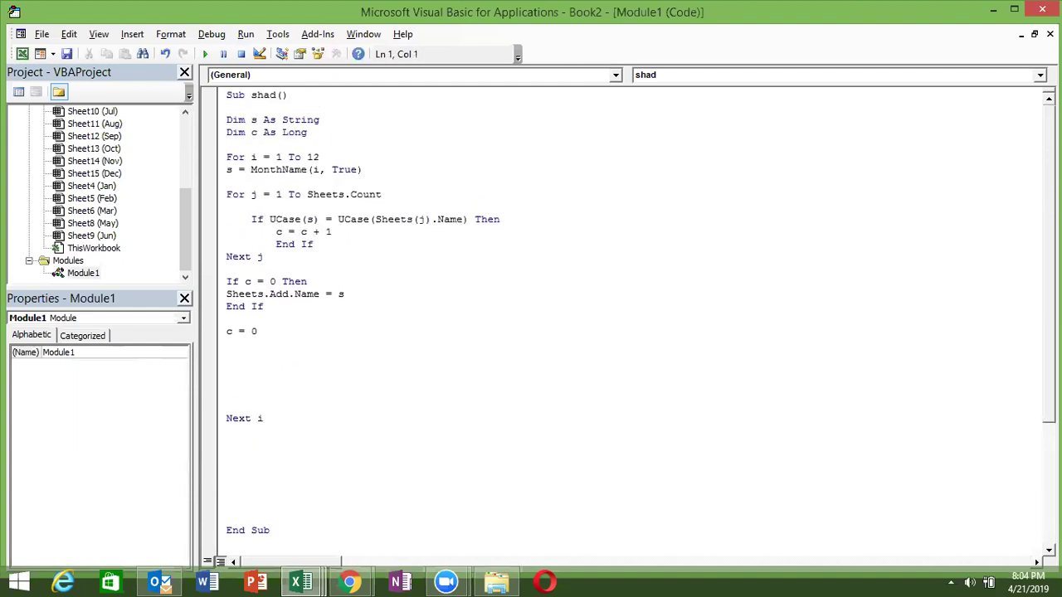
key(Down)
key(Down)
key(Down)
key(Down)
key(Down)
key(Down)
key(Up)
key(Up)
key(Up)
key(Up)
key(Up)
key(Up)
key(Down)
key(Down)
key(shift+Down)
key(Right)
key(ctrl+Right)
key(ctrl+Right)
key(ctrl+Right)
key(Left)
key(Left)
key(Left)
key(Left)
key(Left)
key(Left)
key(Left)
key(Left)
key(Left)
key(Left)
key(shift+Down)
key(Down)
key(shift+Down)
key(Down)
key(Right)
key(Up)
key(Up)
key(Up)
key(Up)
key(shift+Left)
key(Down)
key(Down)
key(Down)
key(Right)
key(Right)
key(Right)
key(Right)
key(Right)
key(shift+Right)
key(shift+Right)
key(shift+Right)
key(shift+Right)
key(shift+Right)
key(shift+Right)
key(shift+Left)
key(shift+Left)
key(shift+Left)
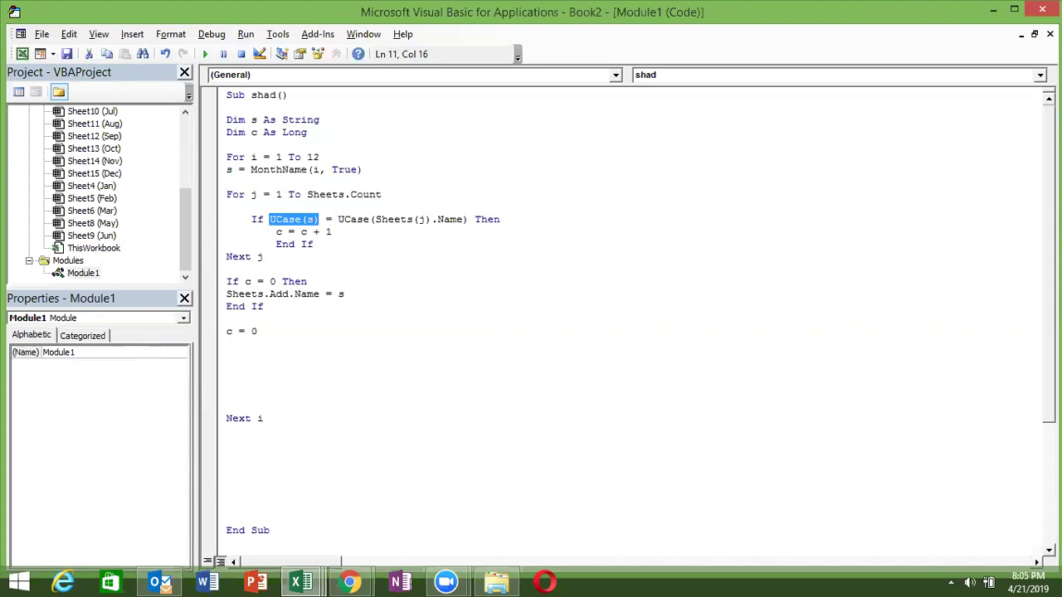
key(Right)
key(Down)
key(Left)
key(Left)
key(Left)
key(Left)
key(Left)
key(Left)
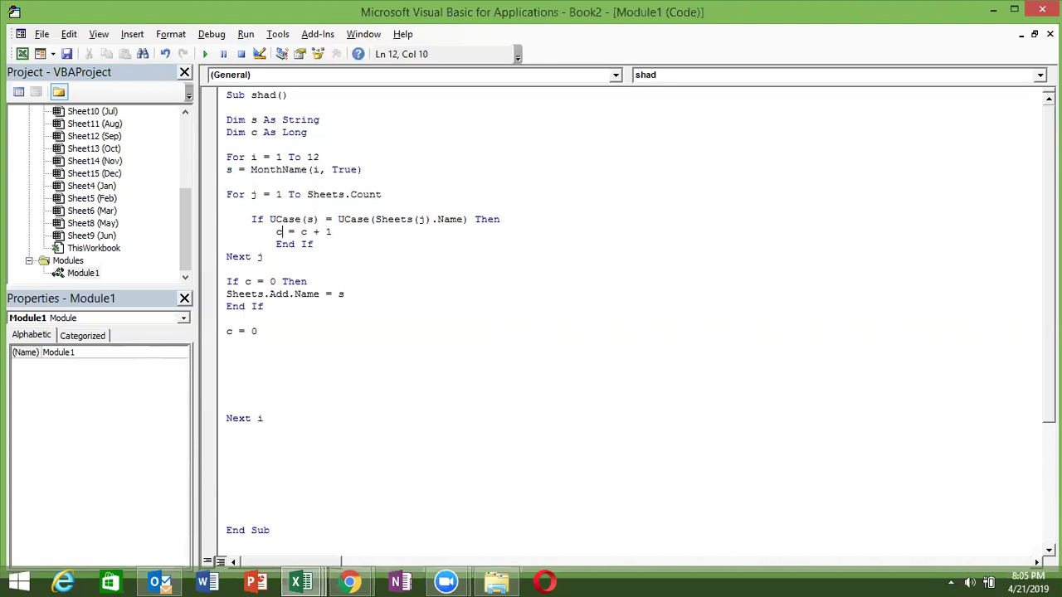
key(shift+Down)
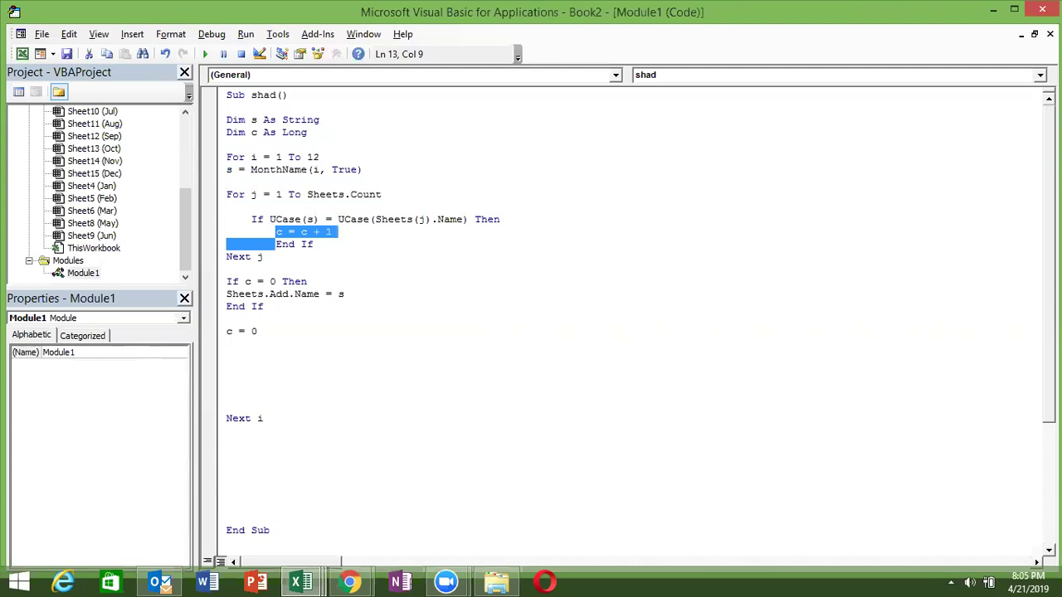
key(Down)
key(Down)
key(Down)
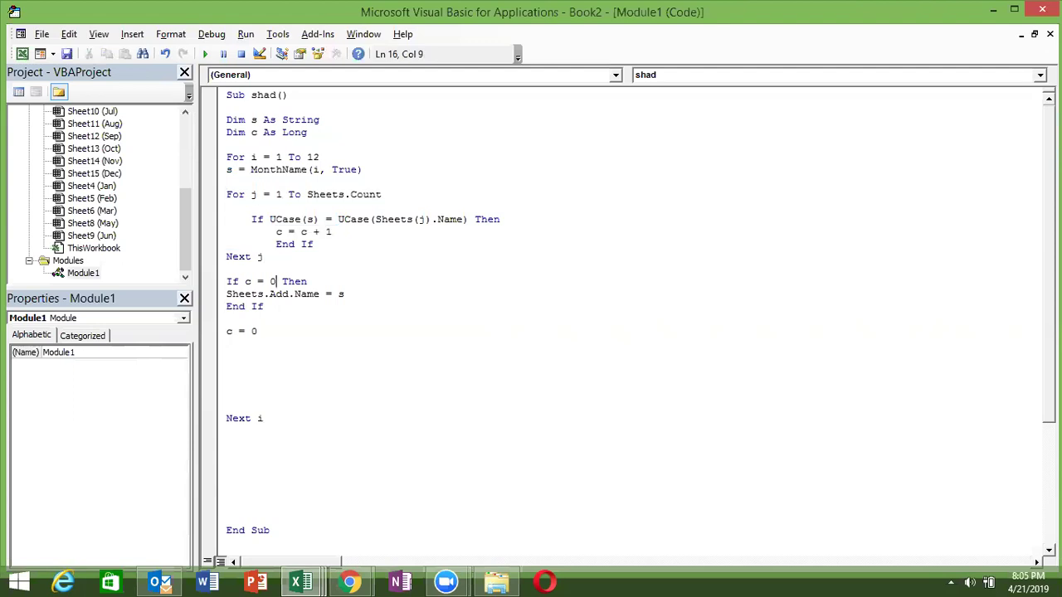
key(shift+Left)
key(shift+Left)
key(shift+Left)
key(shift+Left)
key(shift+Left)
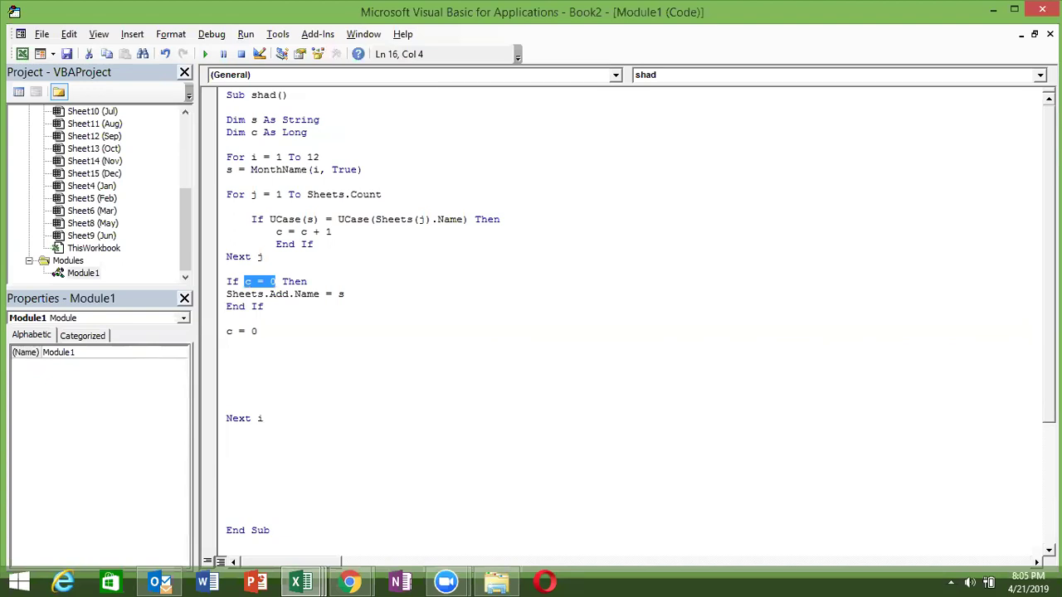
key(Left)
key(Left)
key(Down)
key(Right)
key(ctrl+Right)
key(ctrl+Right)
key(ctrl+Right)
key(ctrl+Right)
key(ctrl+Right)
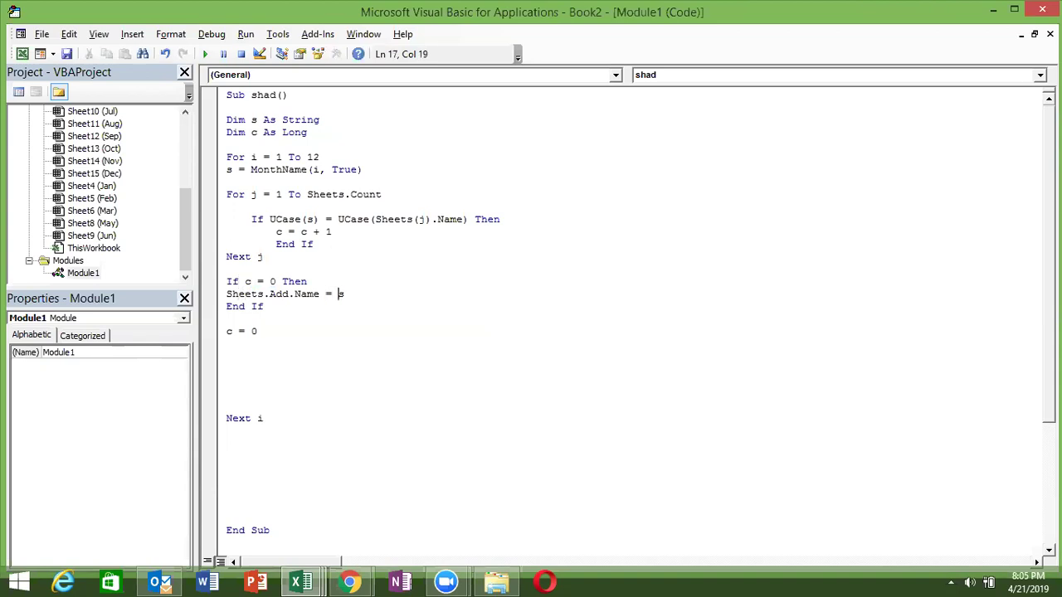
key(shift+Down)
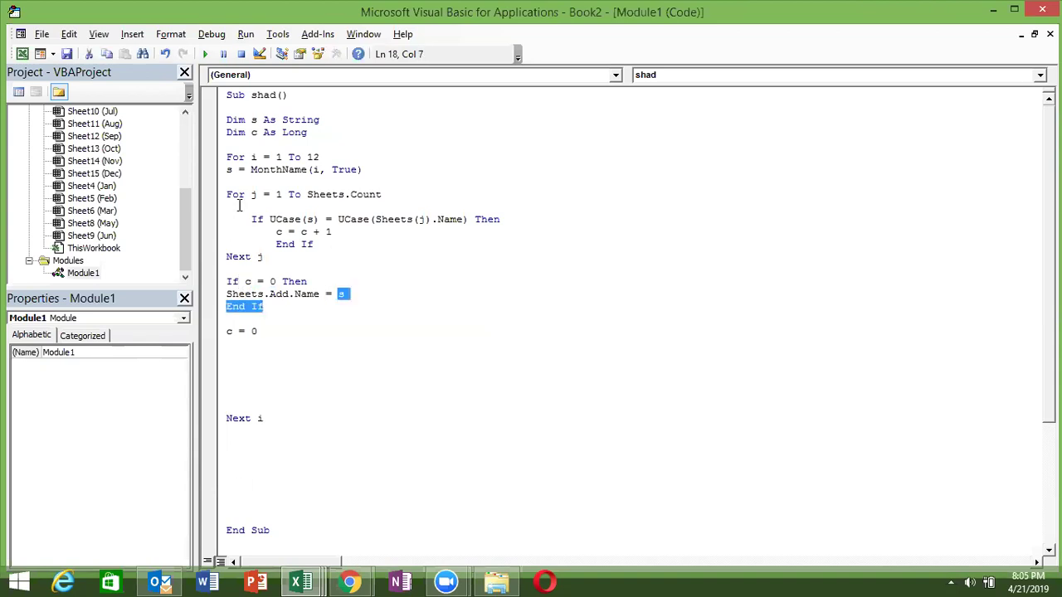
click(233, 169)
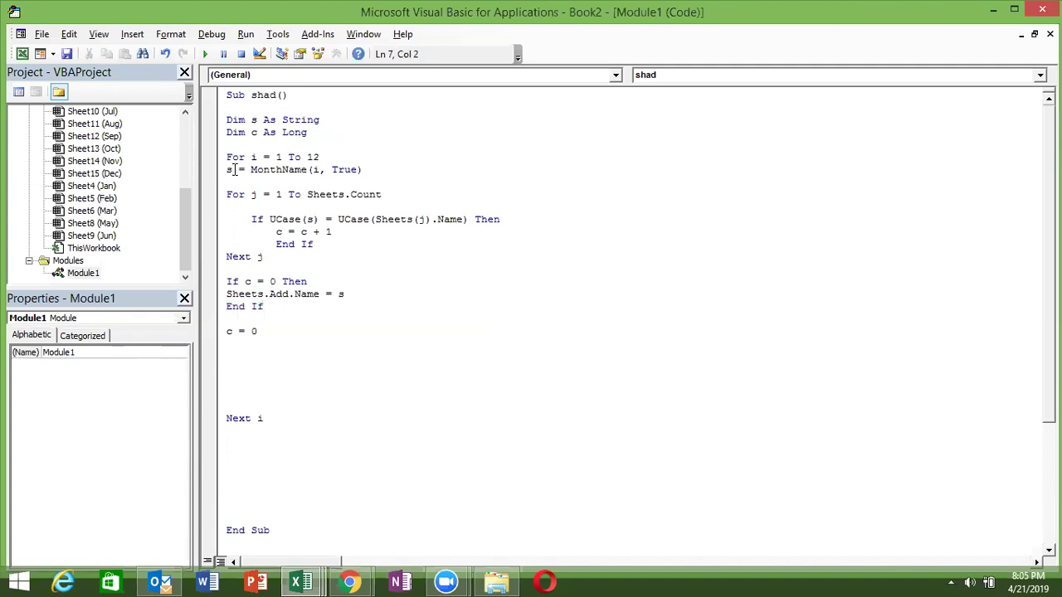
double_click(229, 331)
drag(233, 493, 221, 494)
click(232, 463)
click(232, 445)
key(Delete)
key(Delete)
key(Delete)
key(Delete)
Start a new procedure 'Sub rr_1()' below the shad macro
key(ctrl+End)
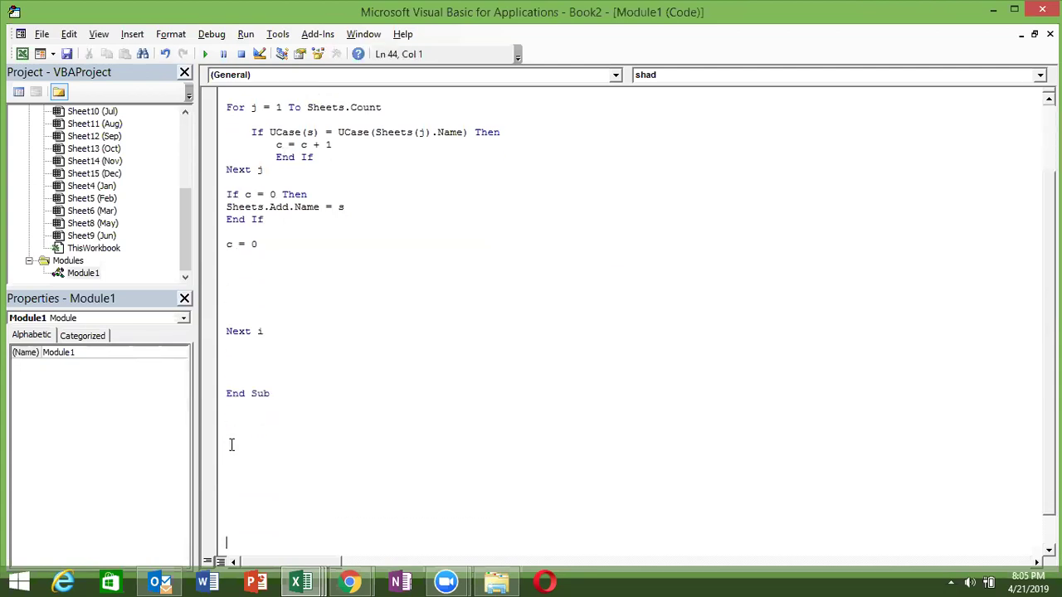
key(Down)
key(Down)
key(Up)
key(Up)
key(Up)
key(Up)
key(Up)
key(Up)
key(Up)
key(Up)
key(Up)
key(Up)
text(sub )
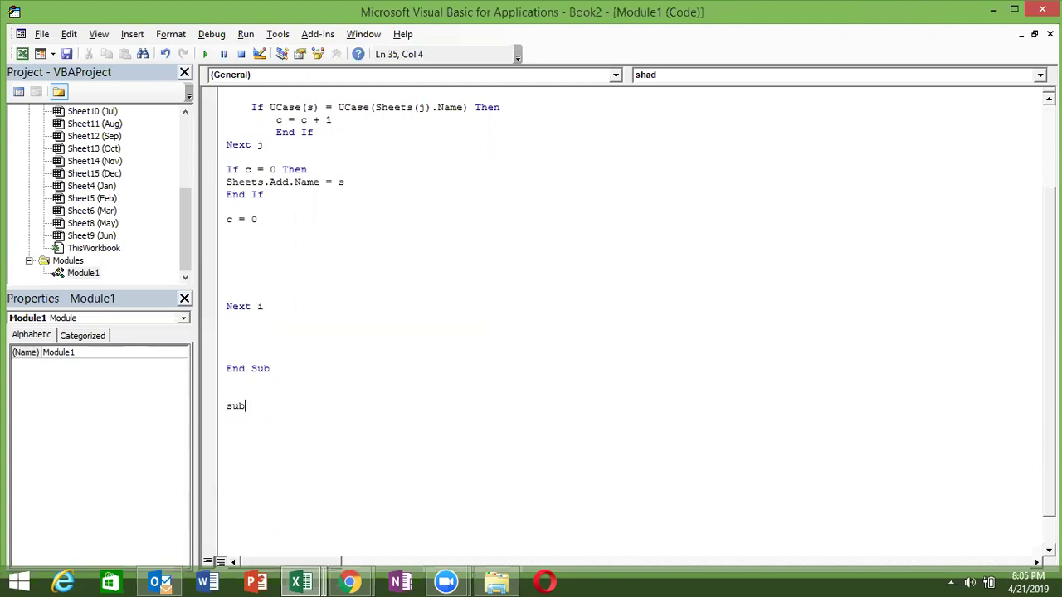
text(rr)
text(_1())
key(Return)
key(Return)
key(Return)
key(Return)
key(Return)
key(Down)
key(Down)
key(Down)
key(Down)
key(Down)
key(Up)
key(Up)
key(Up)
Add an empty 'For i = 4 To 12 … Next i' loop inside rr_1
key(Up)
key(Up)
key(Up)
key(Up)
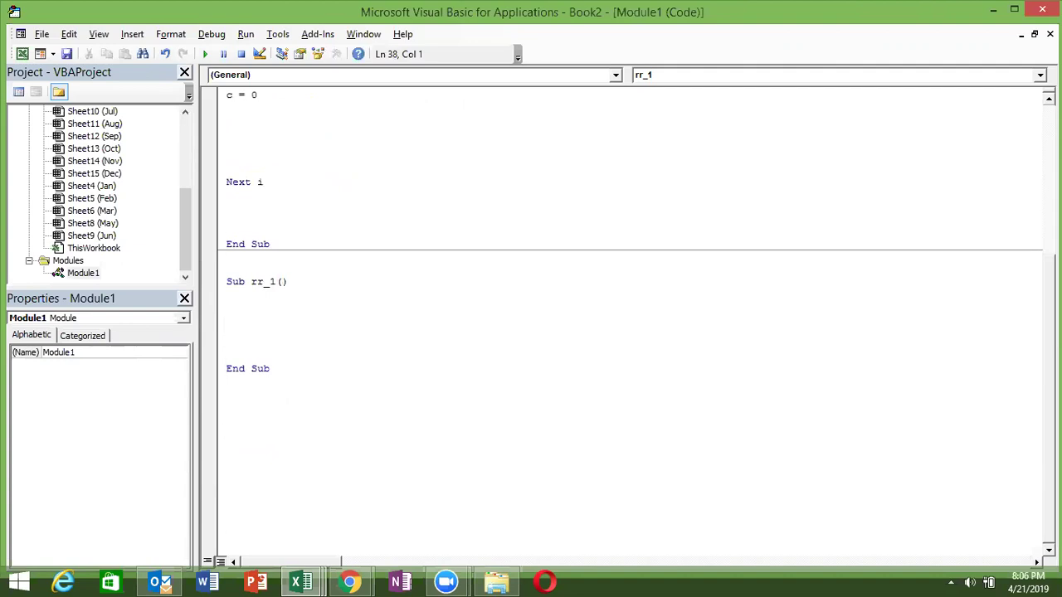
key(Return)
key(Return)
key(Up)
key(Up)
text(for i = 4 to 12)
key(Return)
key(Return)
text(next i)
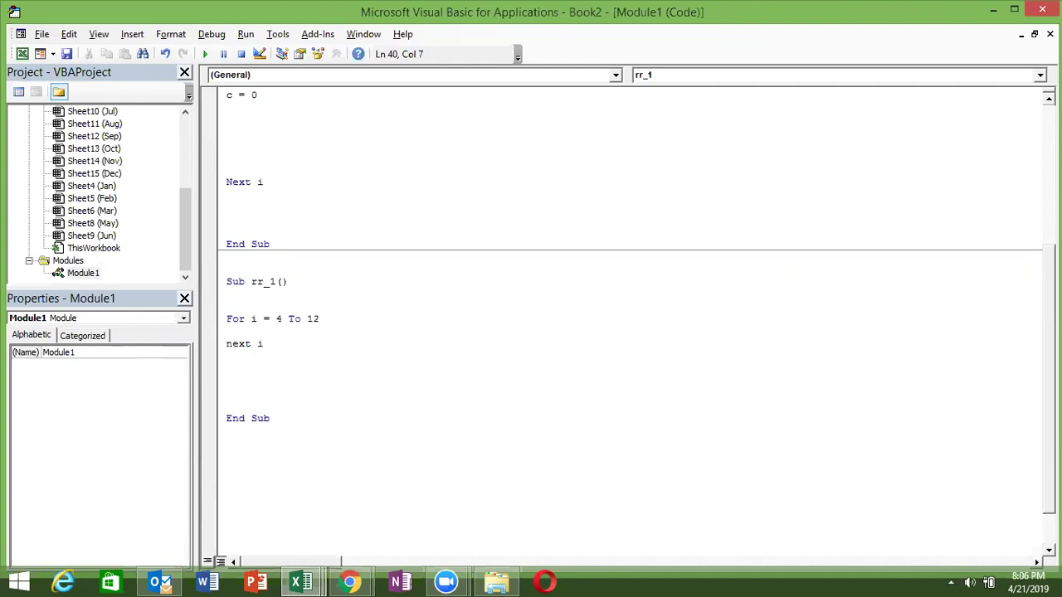
click(227, 331)
Type 'Sheets(i).Move , Sheets(i)' as the loop body, correcting typos along the way
double_click(283, 322)
click(227, 331)
key(Return)
key(Return)
key(Return)
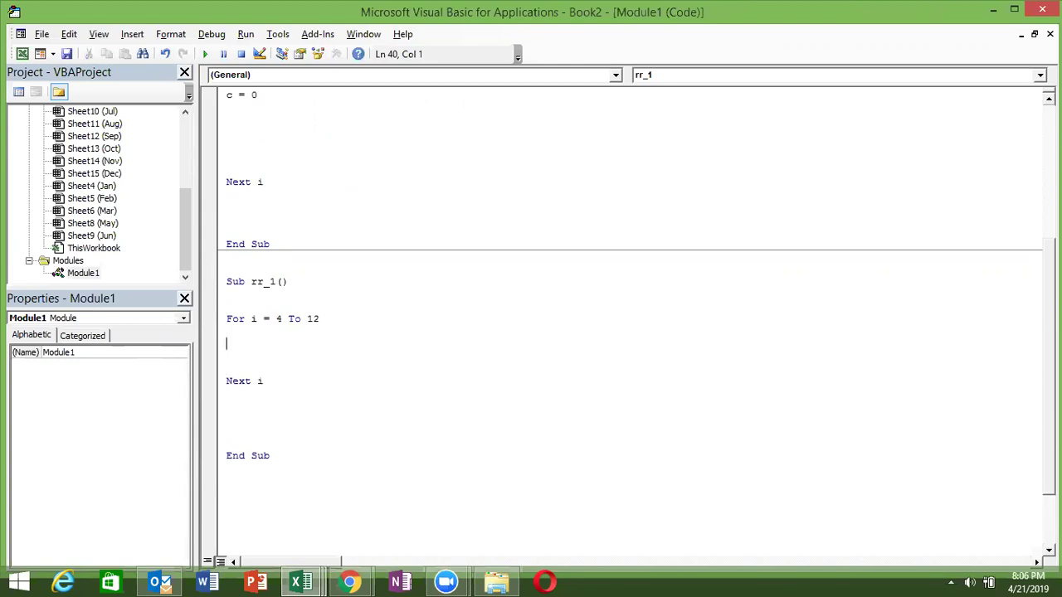
text(sheets()
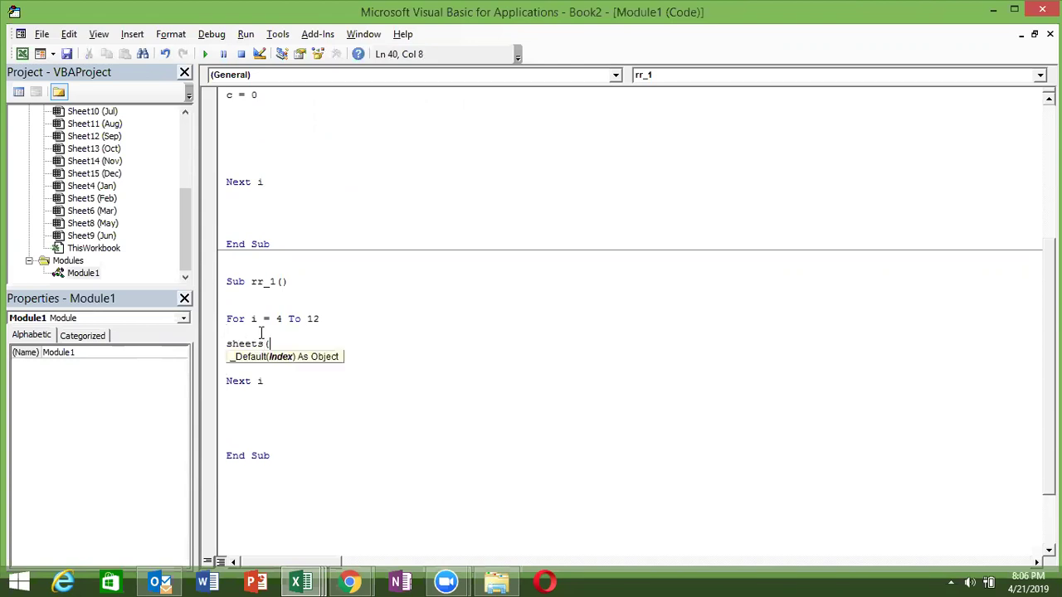
text(i)
text().mont)
key(BackSpace)
key(BackSpace)
text(ve)
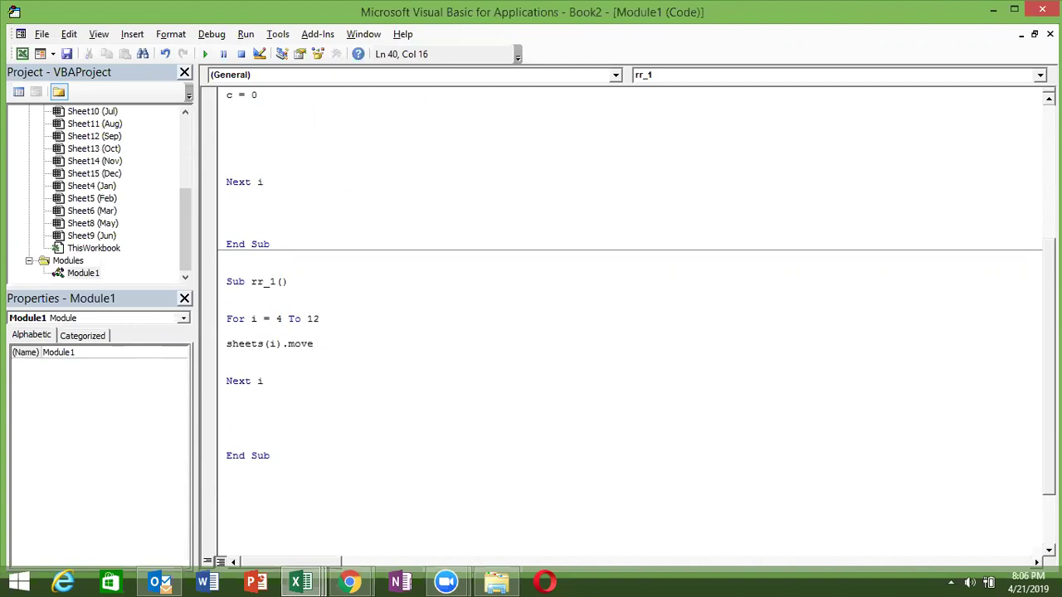
text(sheets()
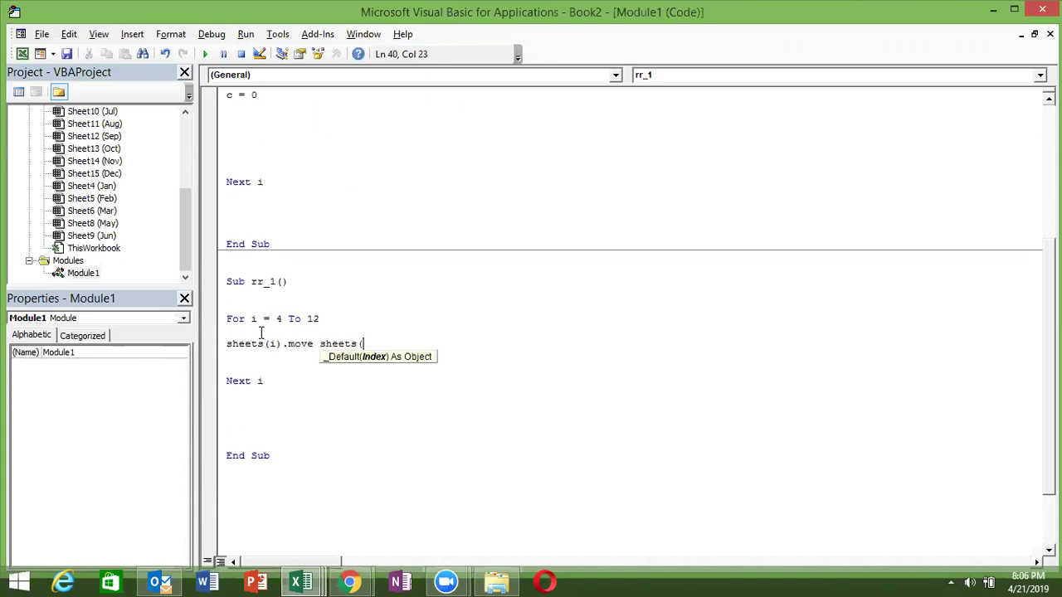
text(i)
key(BackSpace)
key(BackSpace)
key(BackSpace)
key(BackSpace)
key(BackSpace)
key(BackSpace)
key(BackSpace)
key(BackSpace)
text(,)
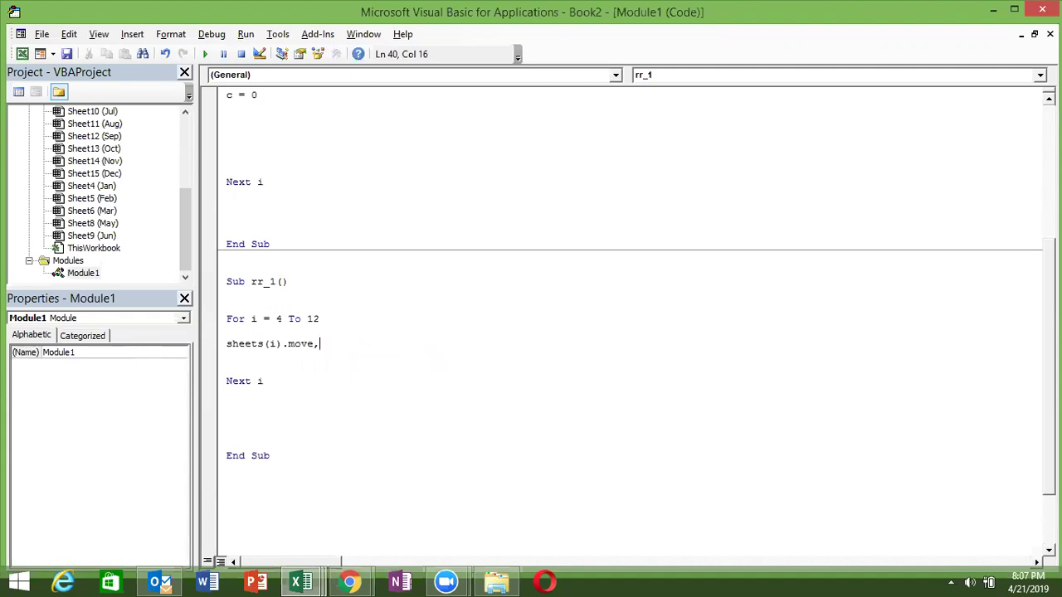
text(sheets)
text((i))
key(Return)
click(241, 403)
click(246, 363)
Run rr_1 and inspect the tabs: Mar, Feb, Jan, APR, then Dec back through May
click(206, 61)
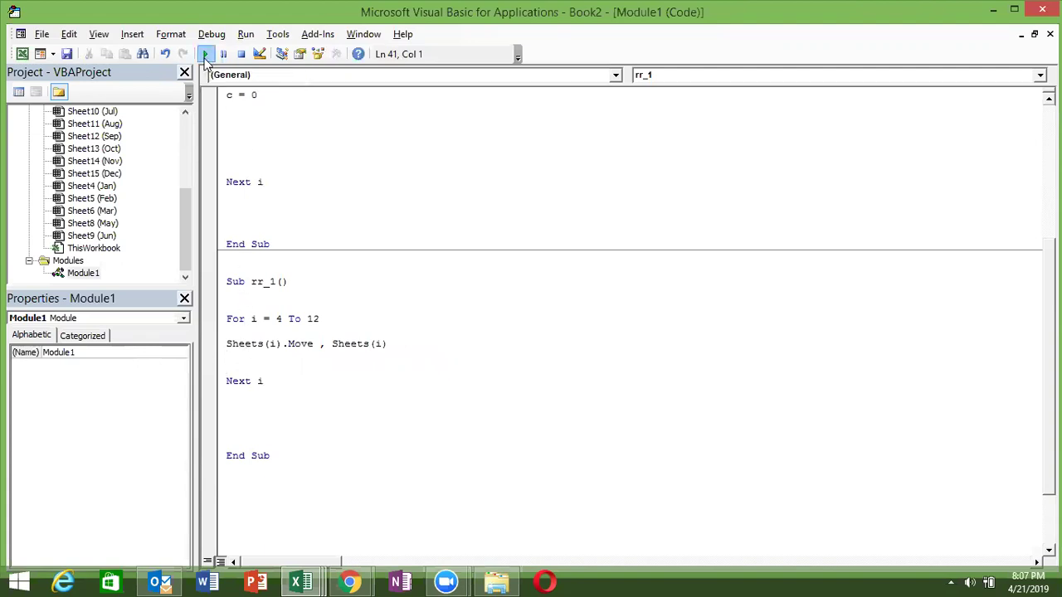
key(alt+F11)
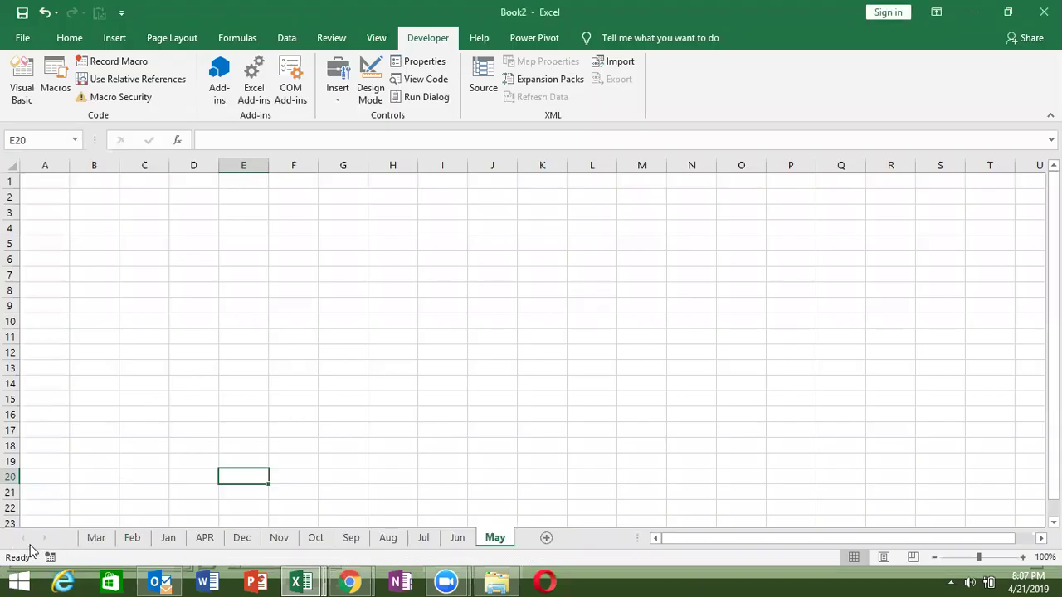
mouse_move(159, 584)
click(126, 443)
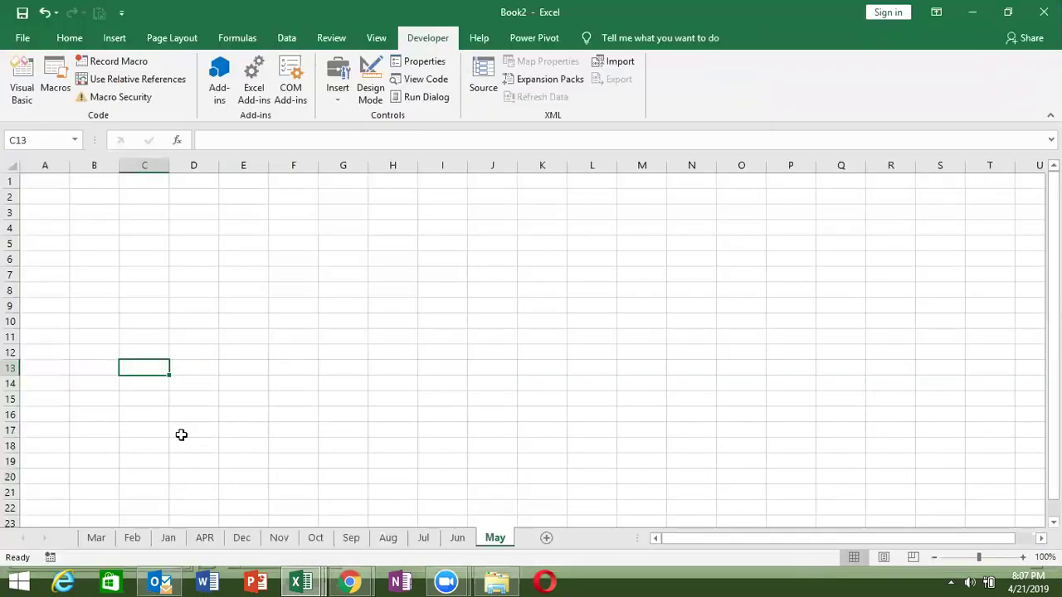
click(203, 537)
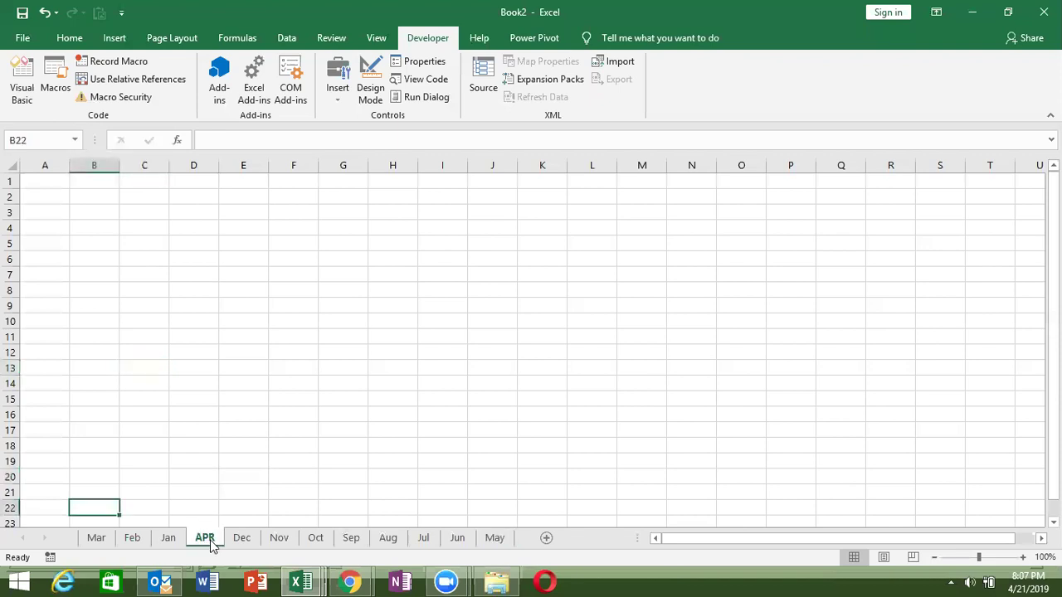
click(234, 541)
click(206, 543)
key(alt+F11)
Declare 'Dim r As Long' above the For line and add 'r = r + 1' inside the loop
click(234, 332)
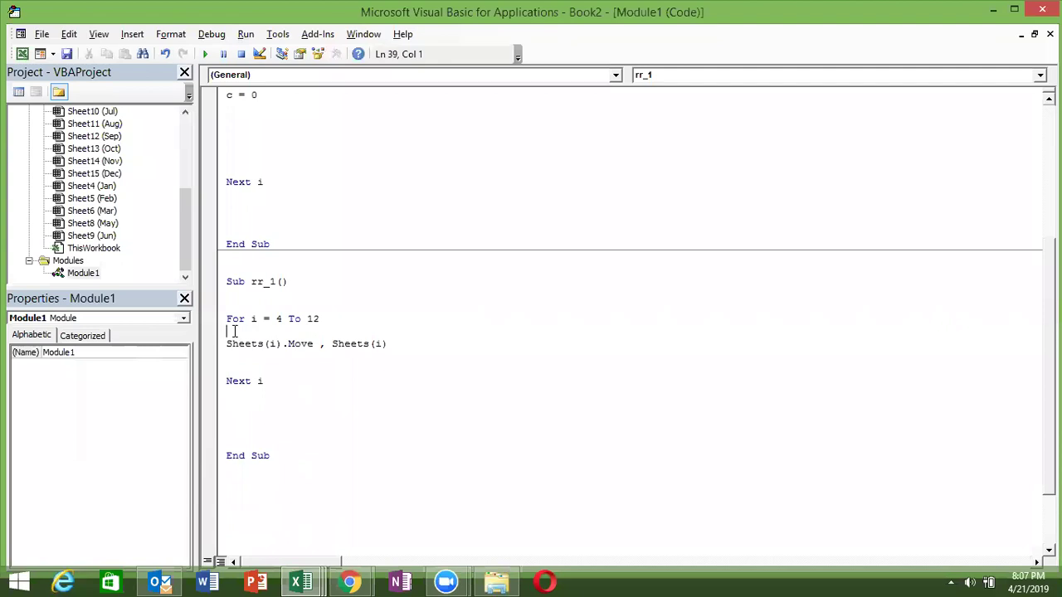
click(233, 304)
text(dim r )
text(as )
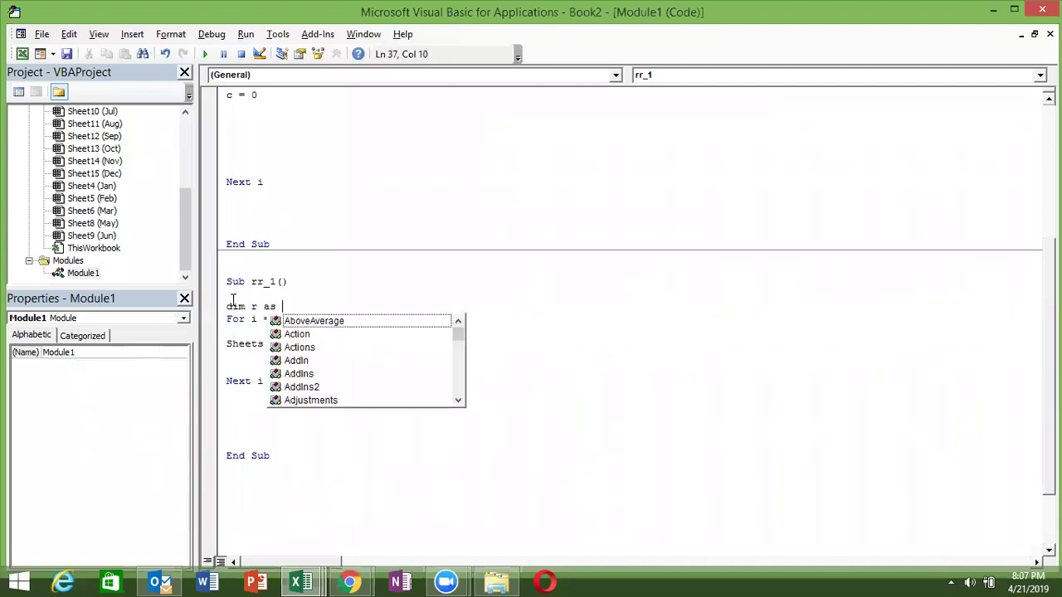
text(lo)
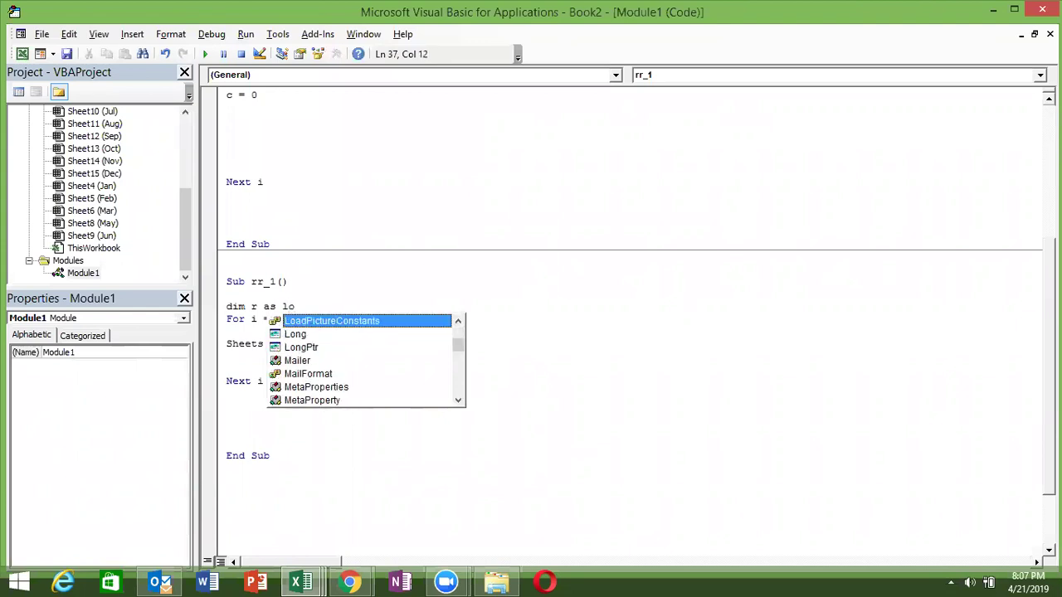
text(n)
key(Tab)
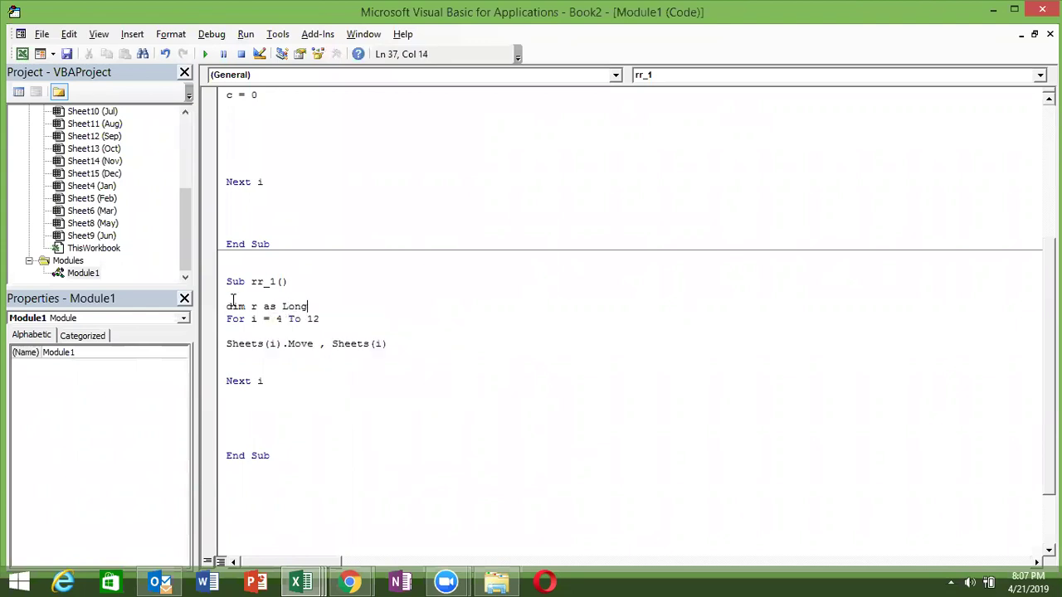
click(236, 343)
click(233, 332)
text(r=r+1)
click(279, 379)
Replace both i indexes with r so the line reads 'Sheets(r).Move , Sheets(r)'
double_click(272, 344)
text(r)
double_click(377, 345)
text(r)
click(359, 359)
Run the revised rr_1 and check the Mar, Feb, Jan and APR tabs, whose order is unchanged
click(205, 53)
key(alt+F11)
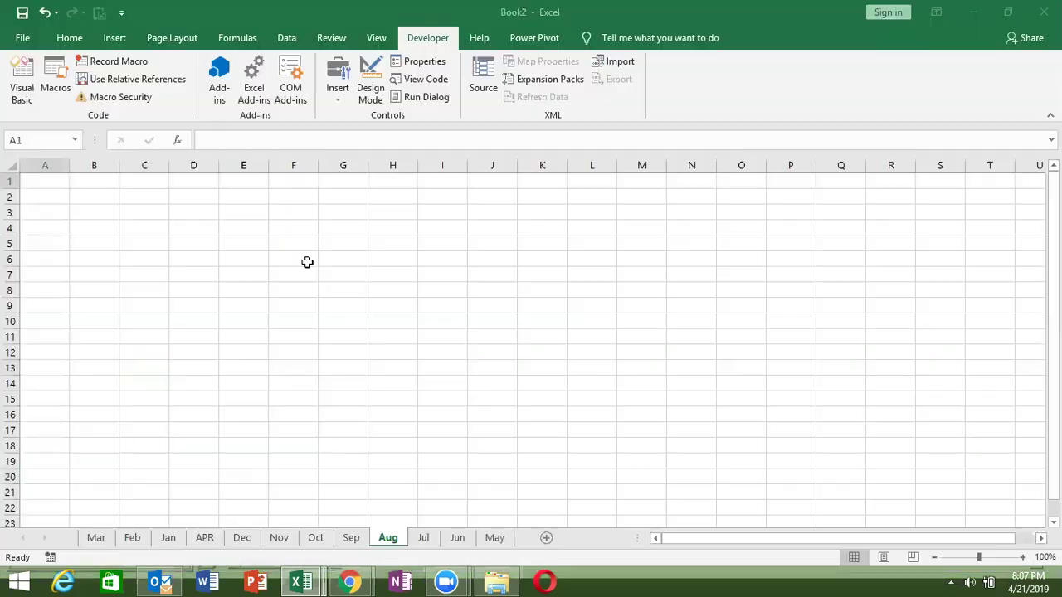
click(96, 540)
click(141, 543)
click(176, 540)
click(201, 538)
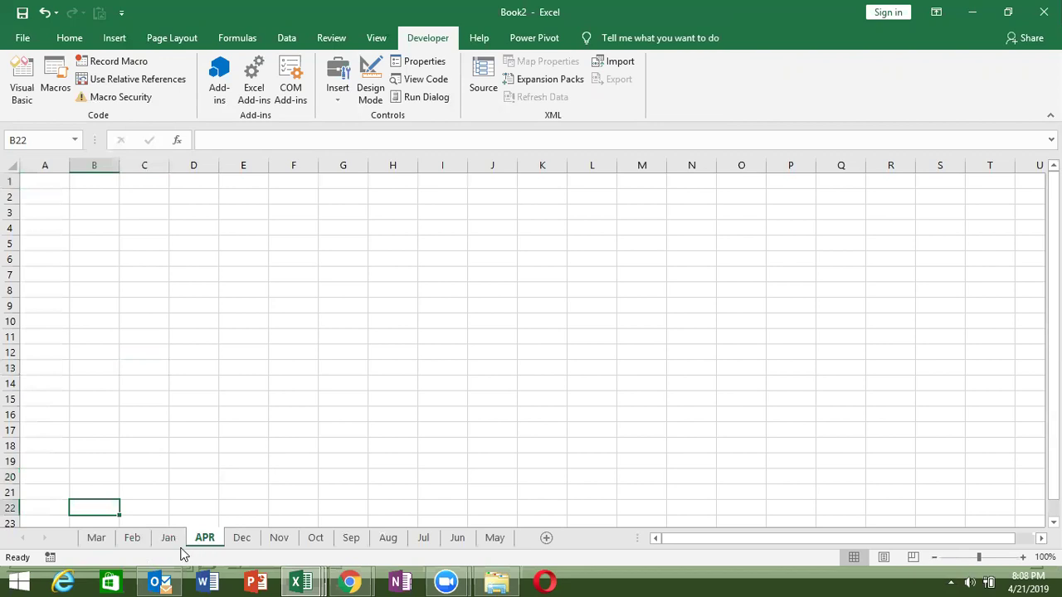
click(139, 541)
click(112, 538)
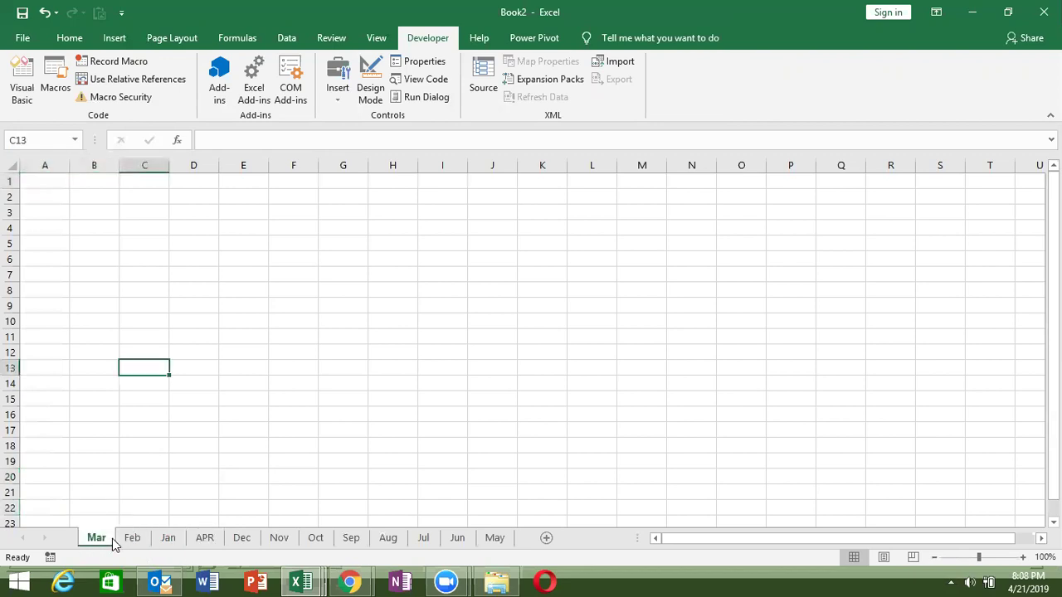
key(alt+F11)
Change the Move line to Sheets(MonthName(i, True)).Move , Sheets(r) for abbreviated month names
double_click(274, 344)
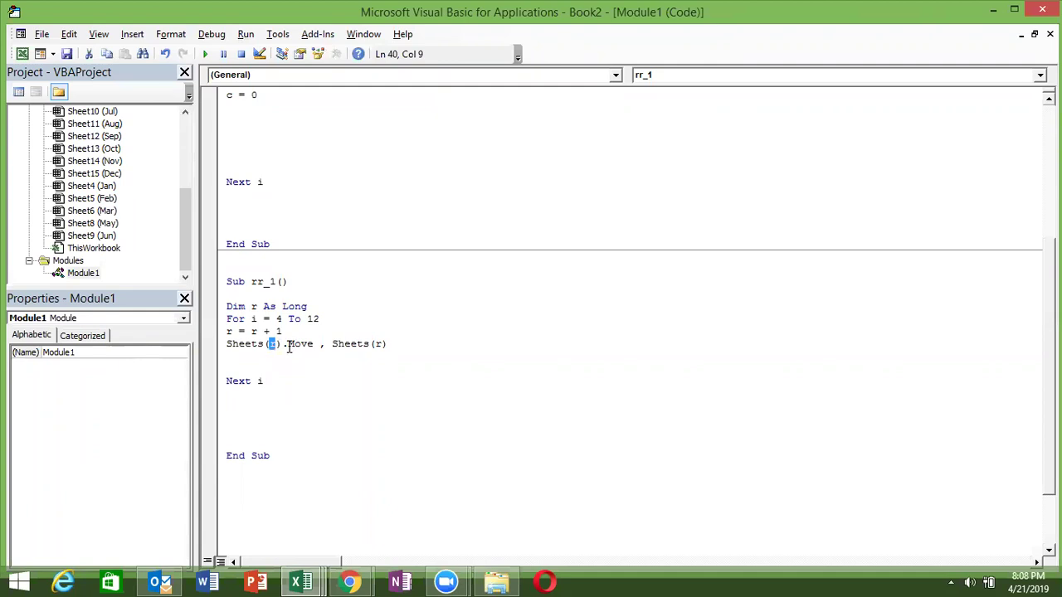
text(mon)
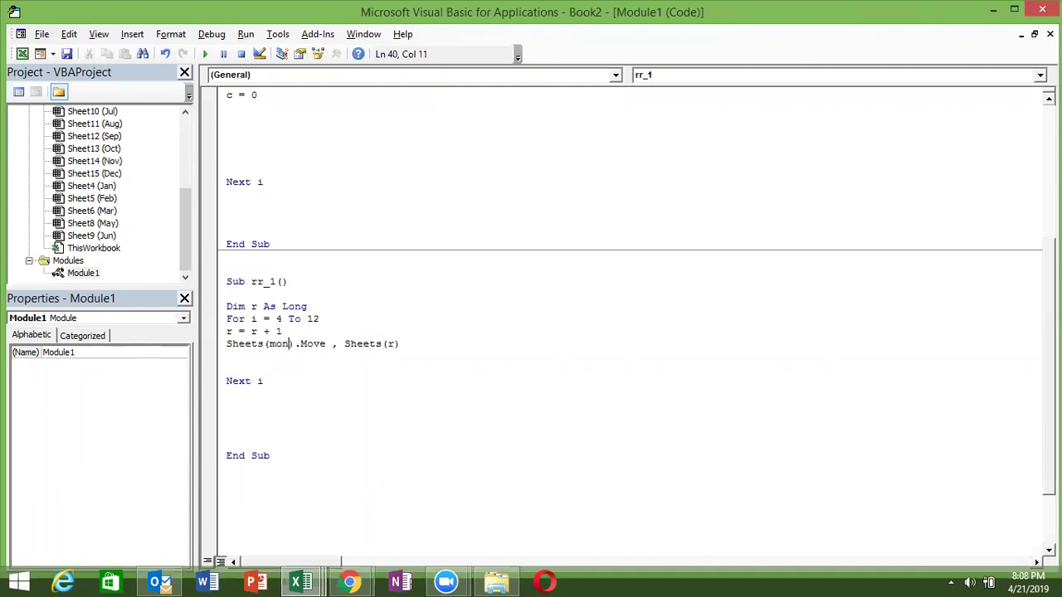
text(thname)
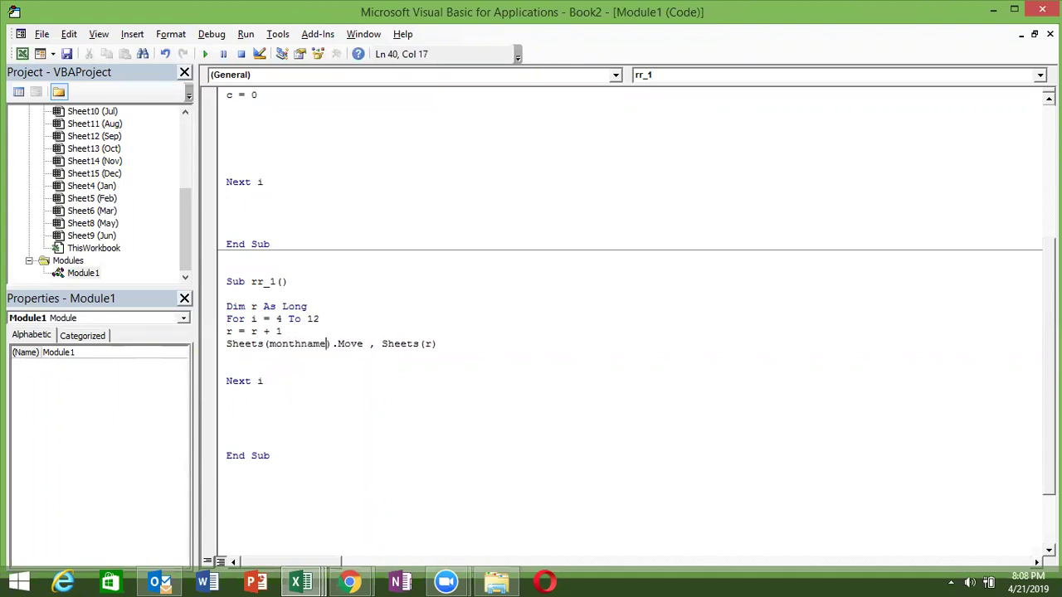
text(()
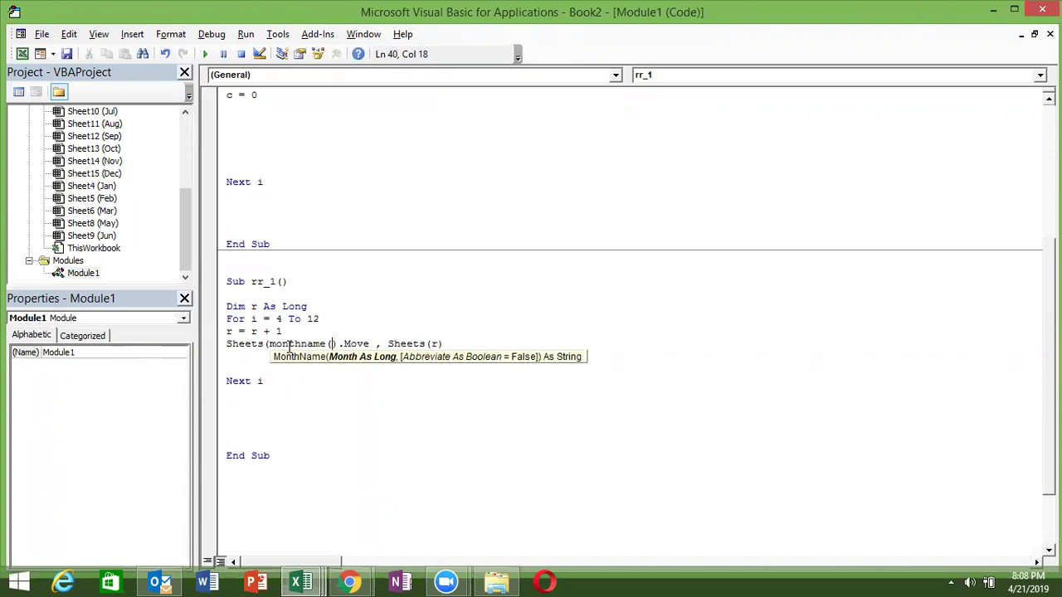
text(i,)
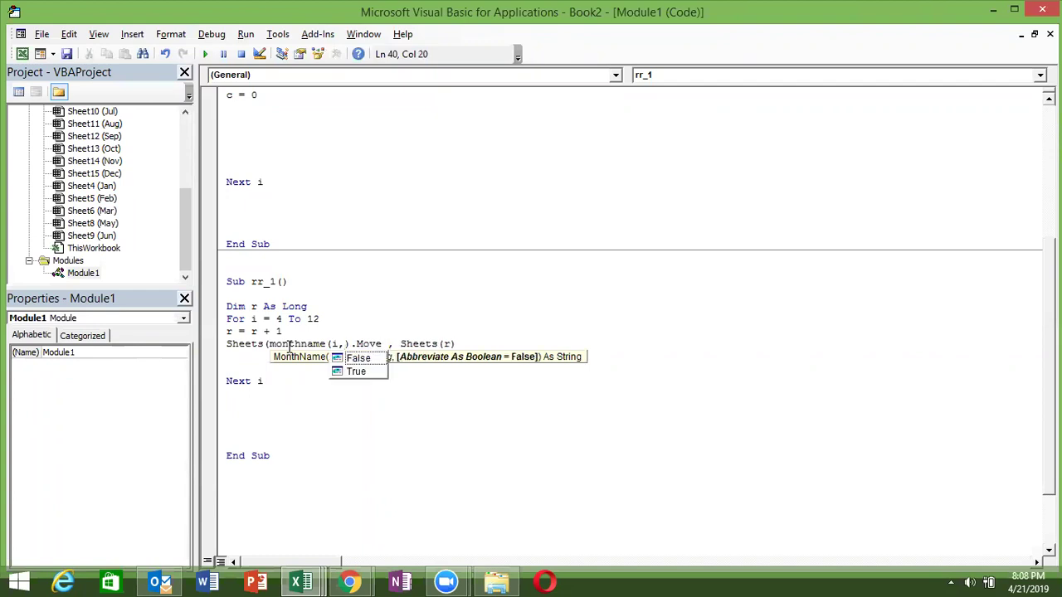
key(Down)
key(Tab)
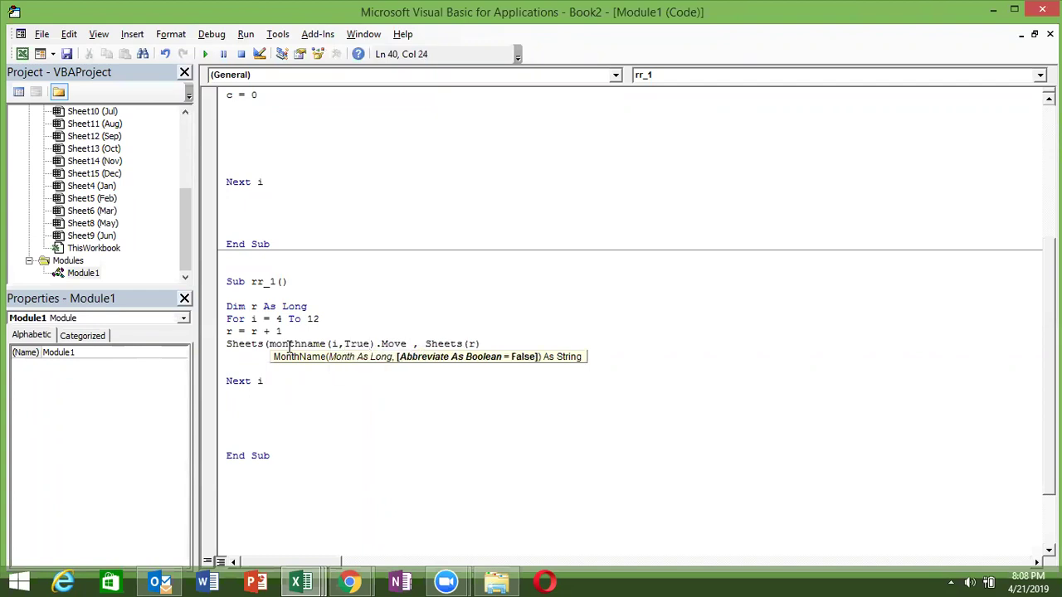
text())
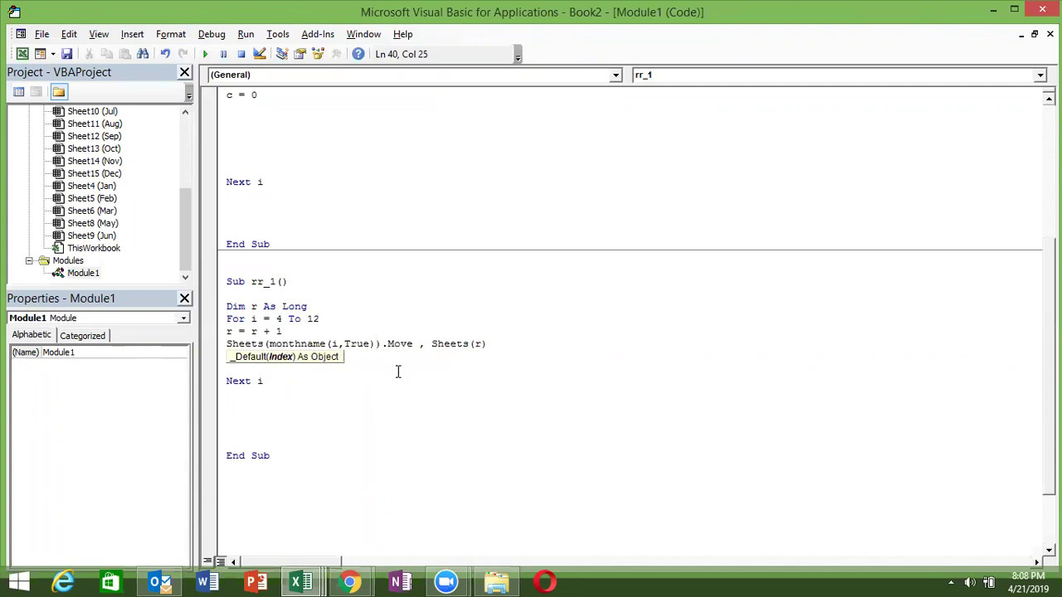